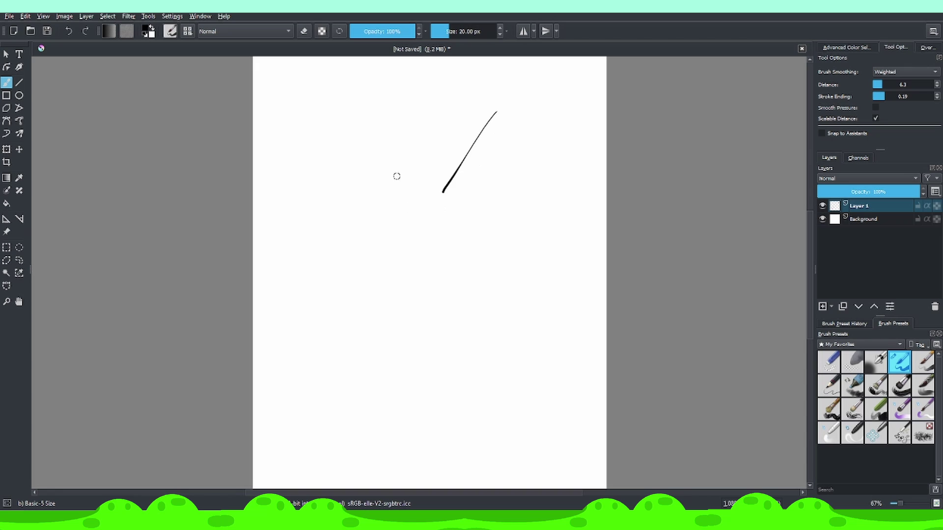
Sketch Pikachu's ears, head, outstretched hand and belly-to-foot outline, then select the raised arm.
{"action": "left_click_drag", "start_coordinate": [299, 188], "coordinate": [359, 217]}
{"action": "left_click_drag", "start_coordinate": [496, 113], "coordinate": [491, 177]}
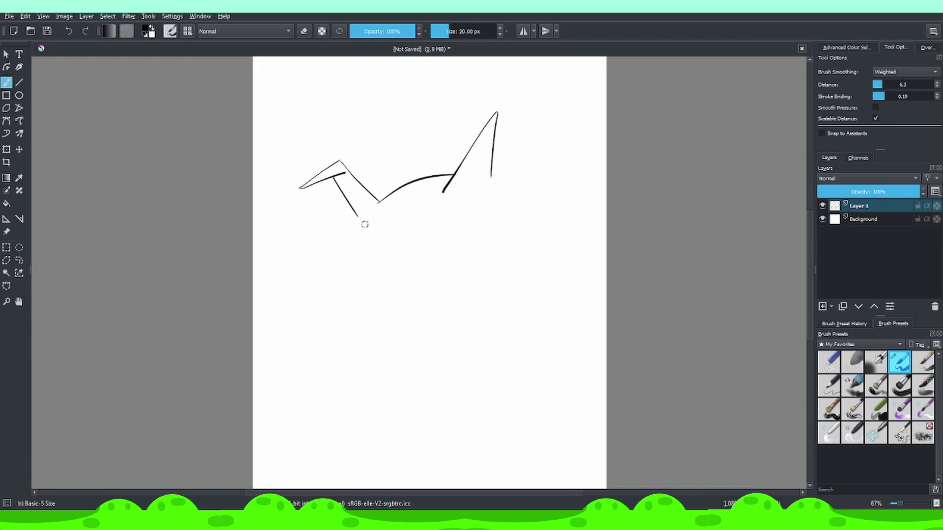
{"action": "mouse_move", "coordinate": [501, 255]}
{"action": "left_mouse_down"}
{"action": "mouse_move", "coordinate": [526, 219]}
{"action": "mouse_move", "coordinate": [530, 274]}
{"action": "left_mouse_up"}
{"action": "left_click_drag", "start_coordinate": [366, 296], "coordinate": [394, 302]}
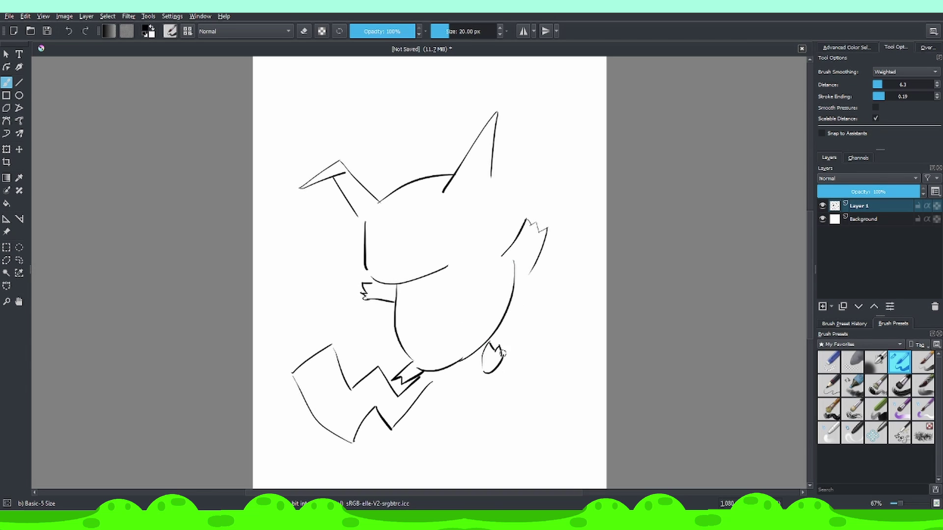
{"action": "left_click_drag", "start_coordinate": [446, 360], "coordinate": [482, 369]}
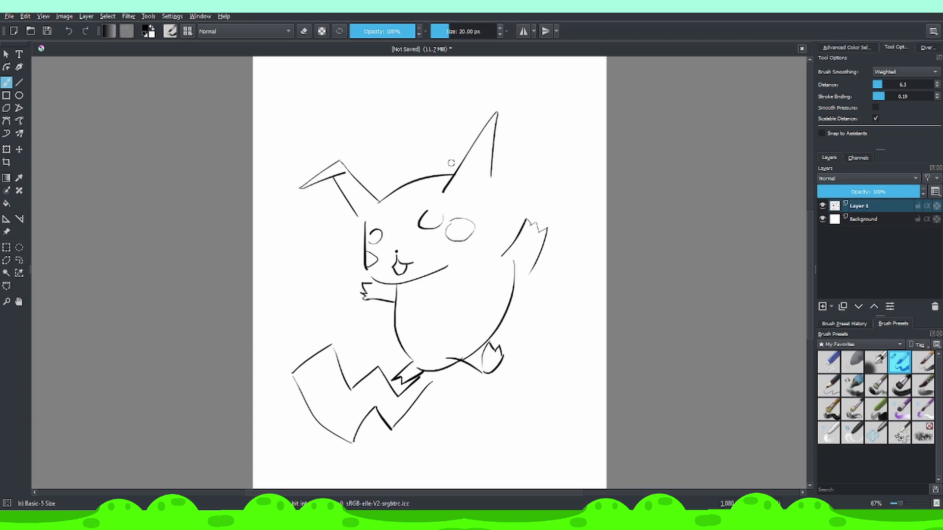
{"action": "key", "text": "j"}
{"action": "left_click_drag", "start_coordinate": [511, 187], "coordinate": [577, 308]}
Transform the selected raised arm left and down, then clear the selection.
{"action": "key", "text": "ctrl+t"}
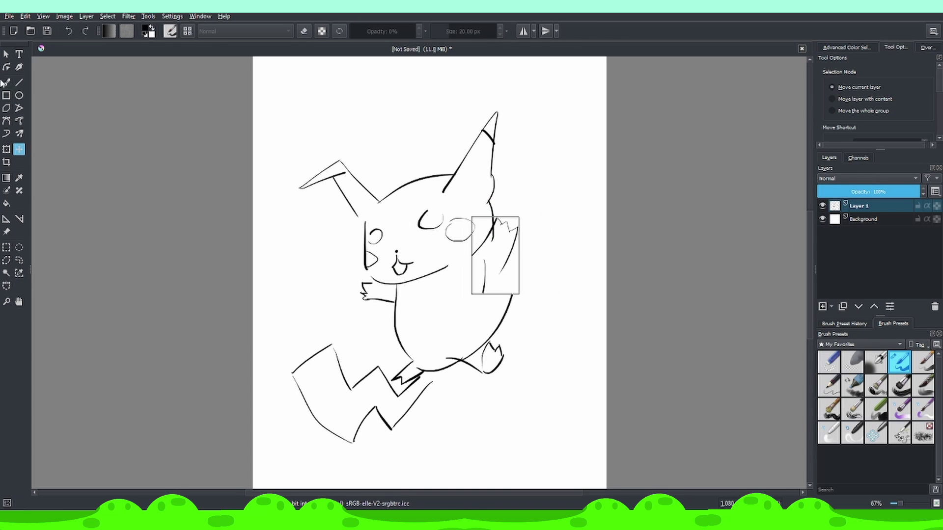
{"action": "mouse_move", "coordinate": [496, 251]}
{"action": "left_mouse_down"}
{"action": "mouse_move", "coordinate": [474, 265]}
{"action": "mouse_move", "coordinate": [471, 353]}
{"action": "mouse_move", "coordinate": [432, 221]}
{"action": "mouse_move", "coordinate": [383, 314]}
{"action": "left_mouse_up"}
{"action": "key", "text": "Return"}
{"action": "key", "text": "b"}
{"action": "key", "text": "ctrl+shift+a"}
Paint a yellow base over Pikachu's head, body, tail and ear on a new layer.
{"action": "left_click", "coordinate": [146, 31]}
{"action": "left_click", "coordinate": [535, 368]}
{"action": "key", "text": "Insert"}
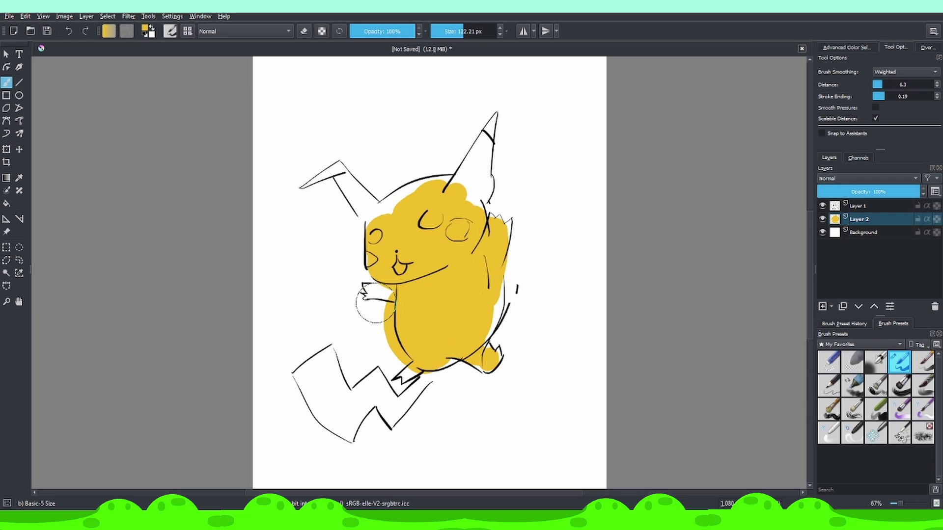
{"action": "mouse_move", "coordinate": [471, 148]}
{"action": "left_mouse_down"}
{"action": "mouse_move", "coordinate": [316, 194]}
{"action": "mouse_move", "coordinate": [315, 380]}
{"action": "mouse_move", "coordinate": [373, 418]}
{"action": "left_mouse_up"}
{"action": "left_click_drag", "start_coordinate": [486, 295], "coordinate": [471, 162]}
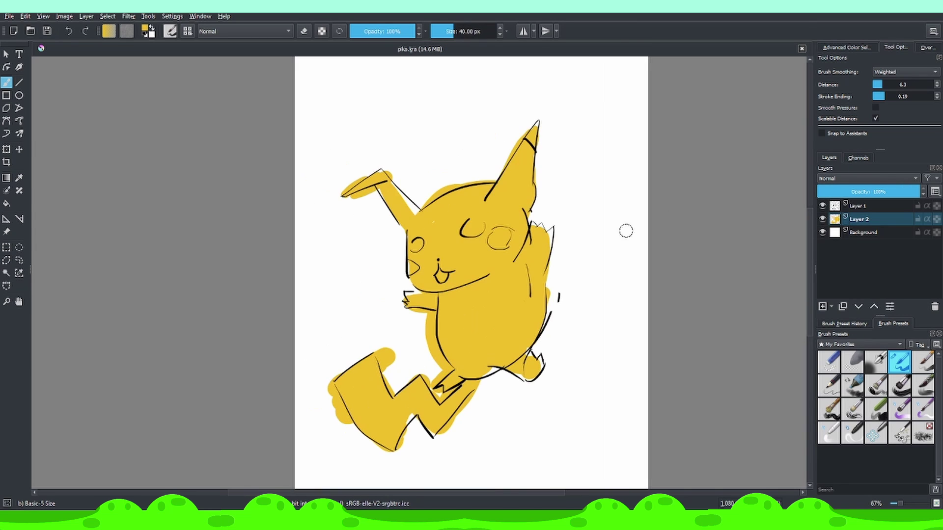
Save the drawing as pika.kra.
{"action": "key", "text": "ctrl+s"}
{"action": "scroll", "coordinate": [391, 238], "scroll_direction": "up", "scroll_amount": 5}
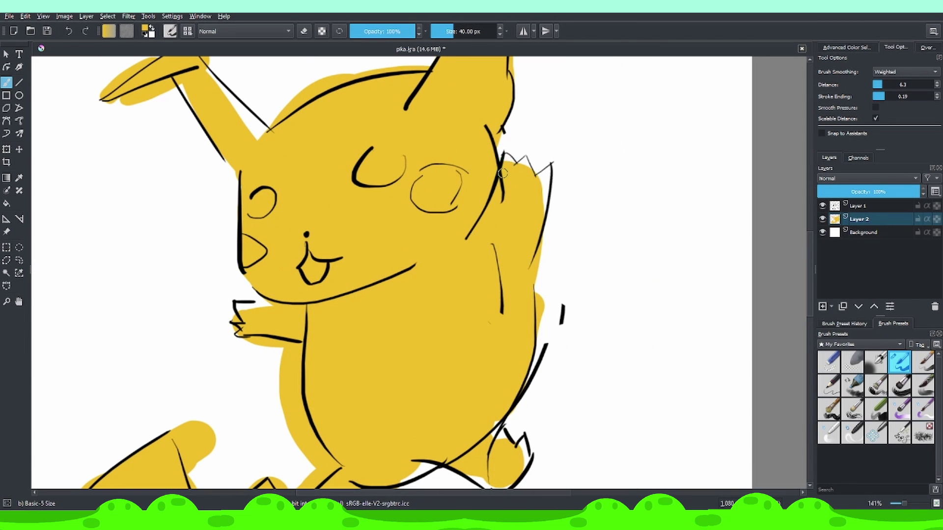
{"action": "scroll", "coordinate": [369, 456], "scroll_direction": "down", "scroll_amount": 5}
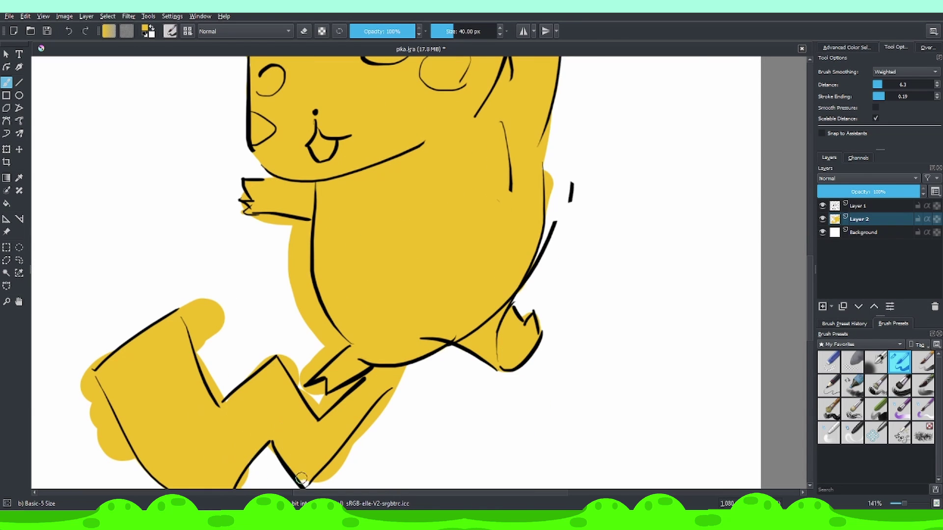
Erase yellow overflow outside the tail outline and along the body's left edge.
{"action": "key", "text": "e"}
{"action": "left_click_drag", "start_coordinate": [289, 361], "coordinate": [418, 231]}
{"action": "mouse_move", "coordinate": [213, 334]}
{"action": "left_mouse_down"}
{"action": "mouse_move", "coordinate": [320, 181]}
{"action": "mouse_move", "coordinate": [385, 233]}
{"action": "left_mouse_up"}
{"action": "left_click_drag", "start_coordinate": [223, 224], "coordinate": [216, 265]}
{"action": "mouse_move", "coordinate": [391, 88]}
{"action": "left_mouse_down"}
{"action": "mouse_move", "coordinate": [422, 122]}
{"action": "mouse_move", "coordinate": [432, 235]}
{"action": "left_mouse_up"}
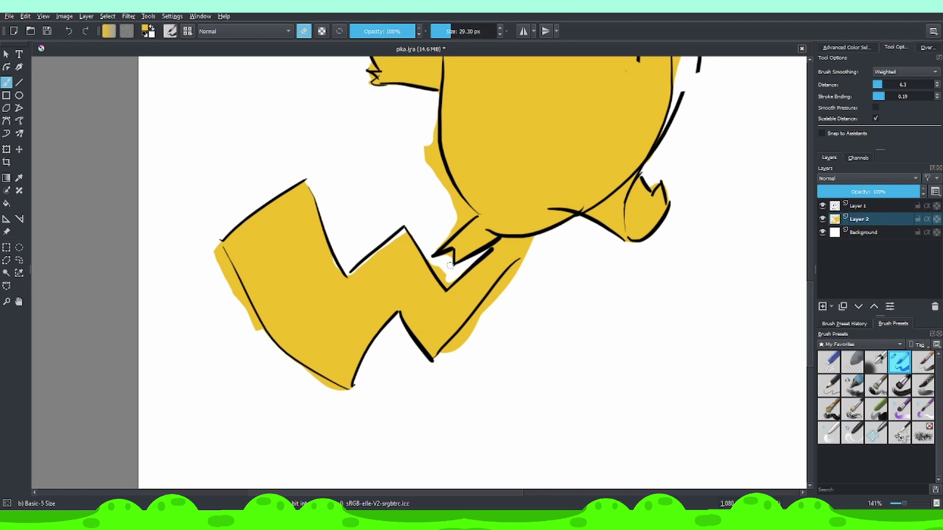
{"action": "scroll", "coordinate": [451, 253], "scroll_direction": "up", "scroll_amount": 3}
{"action": "scroll", "coordinate": [337, 190], "scroll_direction": "down", "scroll_amount": 2}
{"action": "scroll", "coordinate": [316, 127], "scroll_direction": "up", "scroll_amount": 2}
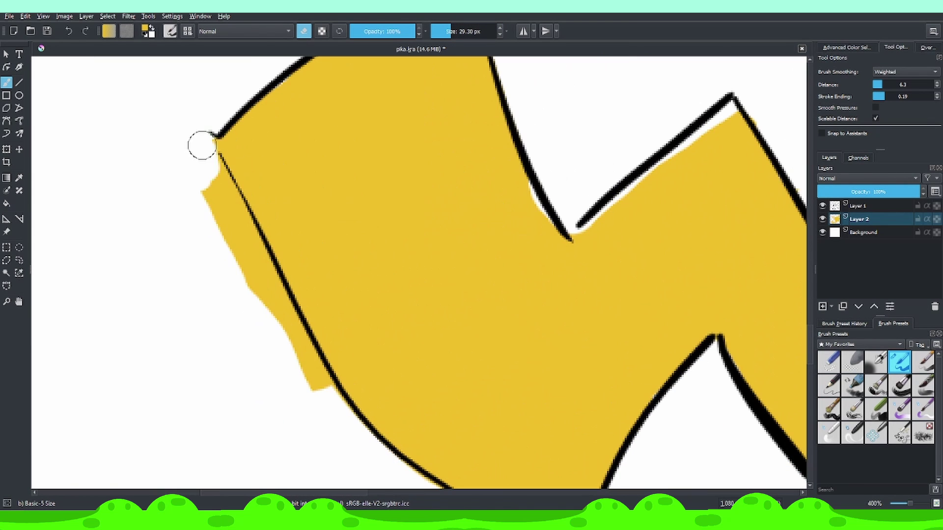
{"action": "mouse_move", "coordinate": [200, 143]}
{"action": "left_mouse_down"}
{"action": "mouse_move", "coordinate": [300, 366]}
{"action": "mouse_move", "coordinate": [317, 381]}
{"action": "left_mouse_up"}
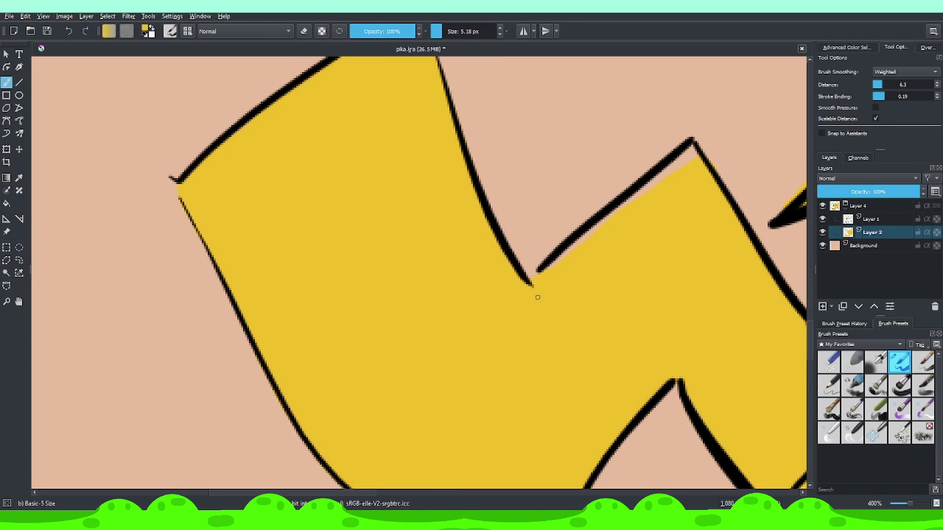
Thicken and connect the foot outlines, then trim the yellow fill layer's edges with the eraser.
{"action": "left_click", "coordinate": [304, 32]}
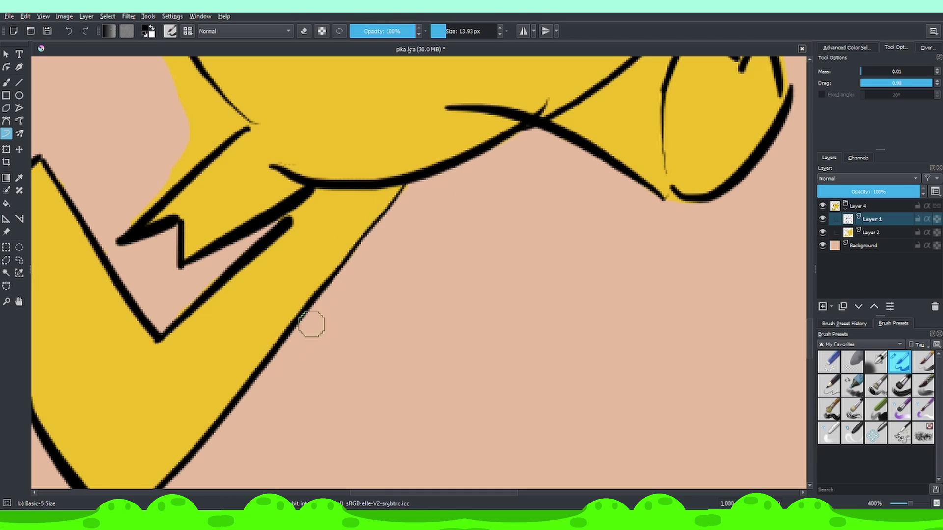
{"action": "left_click_drag", "start_coordinate": [312, 324], "coordinate": [403, 184]}
{"action": "left_click_drag", "start_coordinate": [275, 243], "coordinate": [296, 211]}
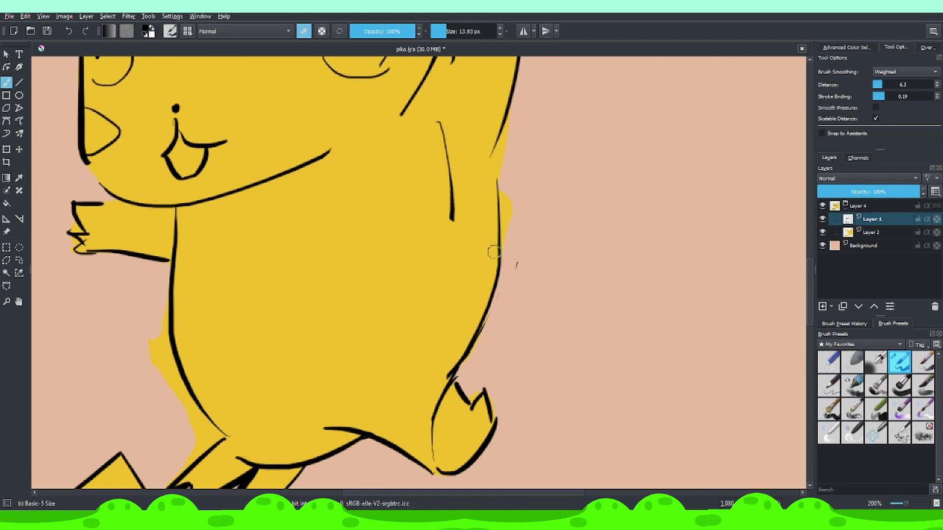
{"action": "left_click", "coordinate": [6, 133]}
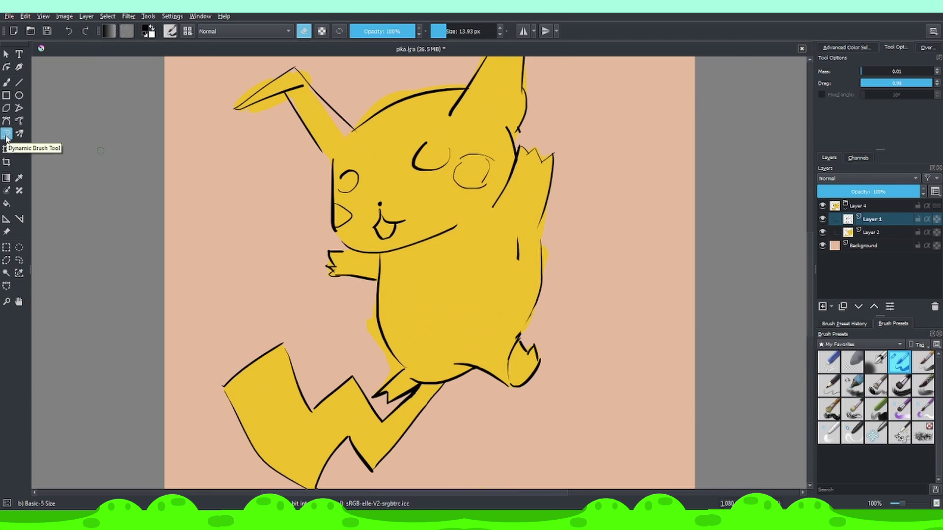
{"action": "key", "text": "e"}
{"action": "key", "text": "Page_Down"}
{"action": "key", "text": "e"}
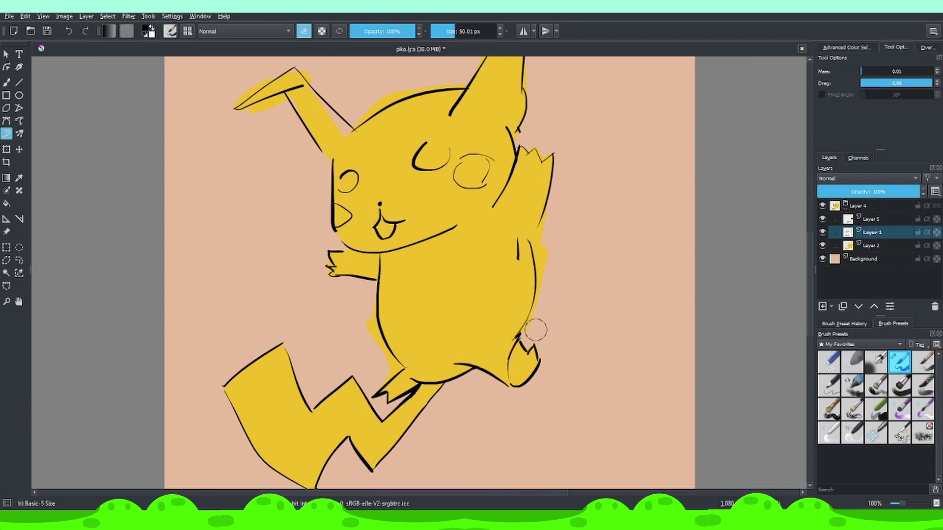
{"action": "key", "text": "Page_Down"}
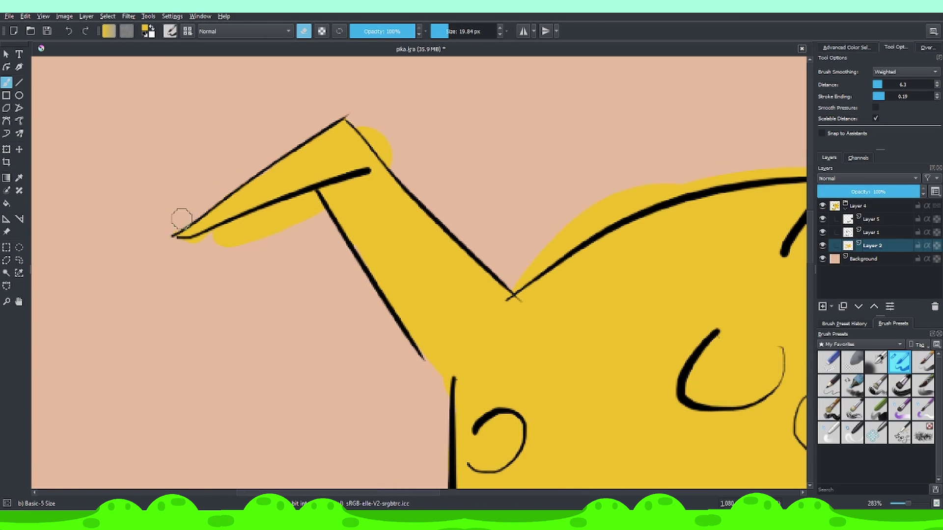
{"action": "key", "text": "e"}
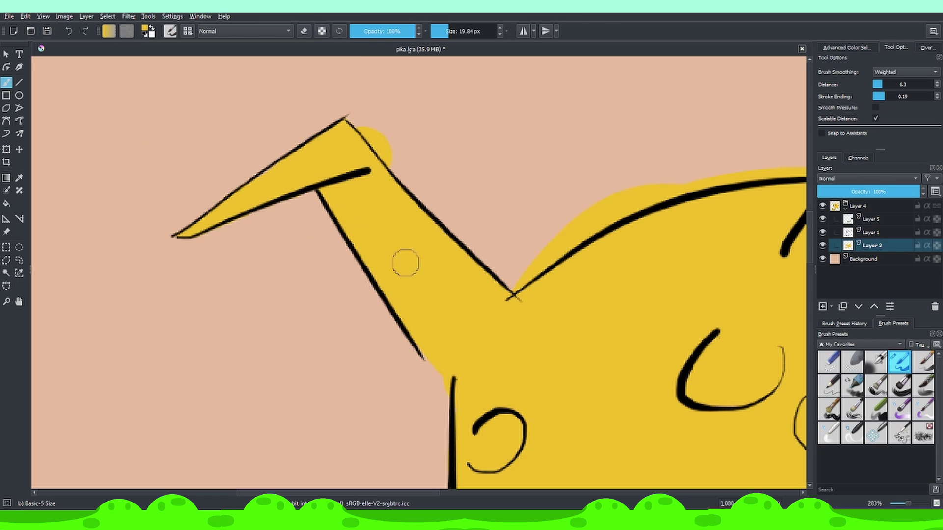
{"action": "key", "text": "f"}
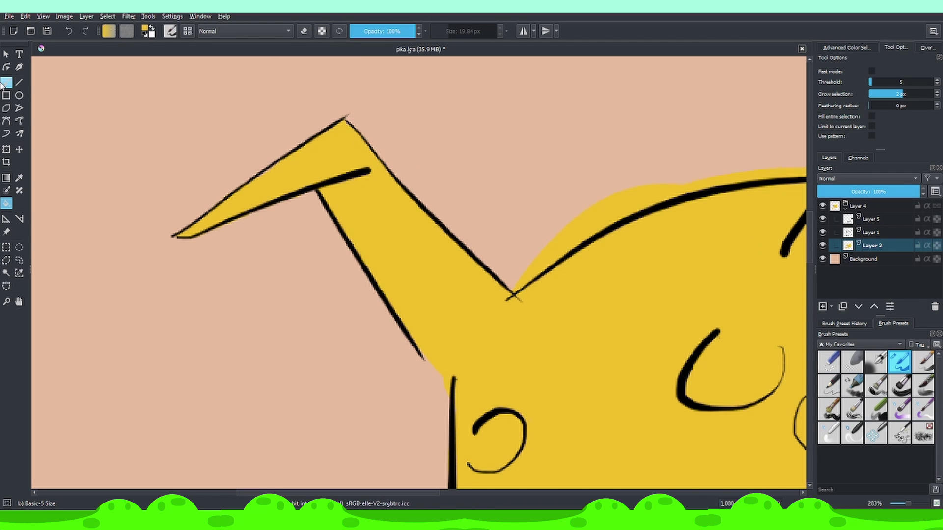
{"action": "left_click", "coordinate": [6, 82]}
{"action": "key", "text": "e"}
Erase the right ear's old outline and extend the yellow fill toward its tip.
{"action": "left_click_drag", "start_coordinate": [695, 181], "coordinate": [300, 321]}
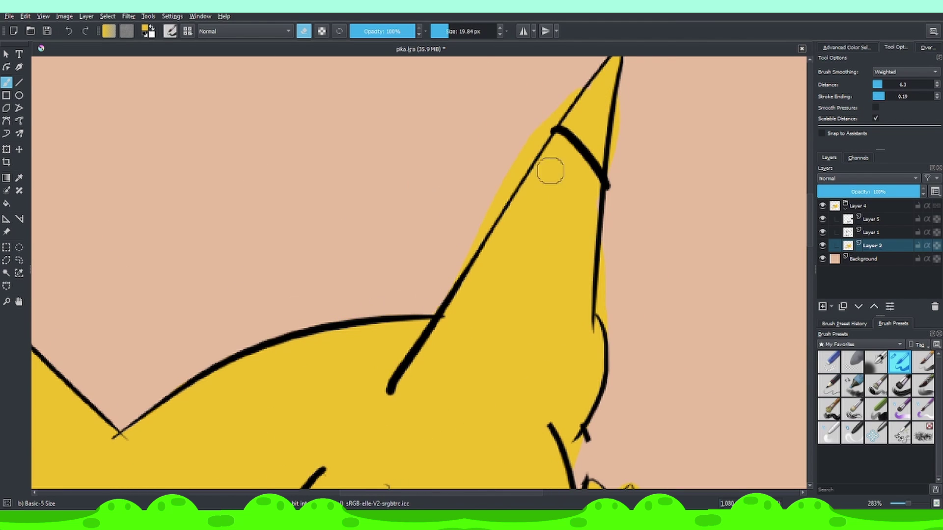
{"action": "key", "text": "Page_Up"}
{"action": "scroll", "coordinate": [579, 189], "scroll_direction": "down", "scroll_amount": 2}
{"action": "scroll", "coordinate": [511, 227], "scroll_direction": "down", "scroll_amount": 2}
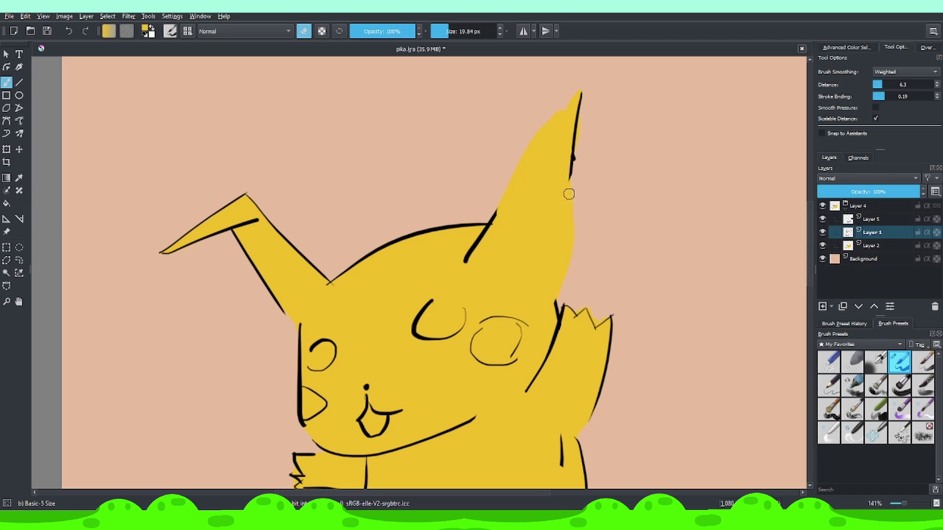
{"action": "left_click_drag", "start_coordinate": [569, 194], "coordinate": [581, 92]}
{"action": "key", "text": "Page_Down"}
{"action": "key", "text": "l"}
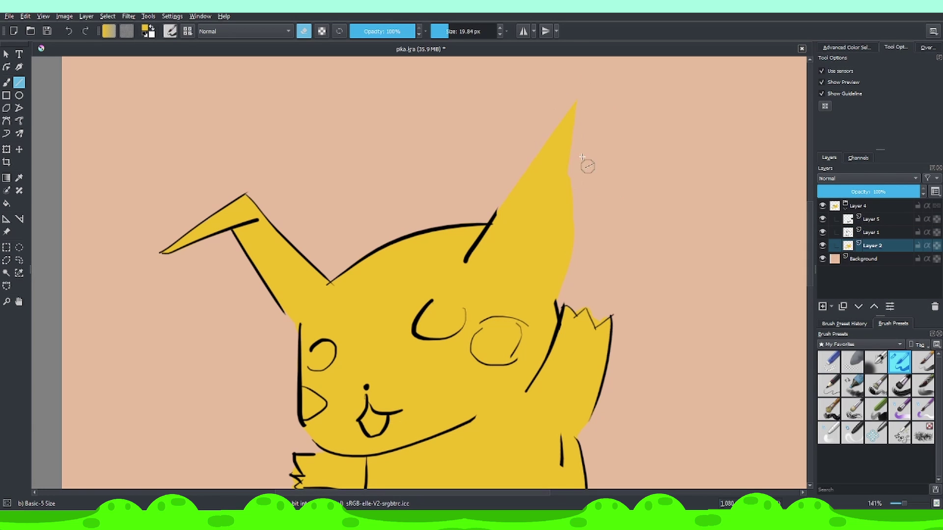
{"action": "scroll", "coordinate": [569, 221], "scroll_direction": "up", "scroll_amount": 2}
{"action": "scroll", "coordinate": [558, 264], "scroll_direction": "down", "scroll_amount": 1}
{"action": "scroll", "coordinate": [624, 305], "scroll_direction": "up", "scroll_amount": 3}
Redraw the right ear outline in black with the Dynamic Brush on the line-art layer.
{"action": "key", "text": "b"}
{"action": "key", "text": "e"}
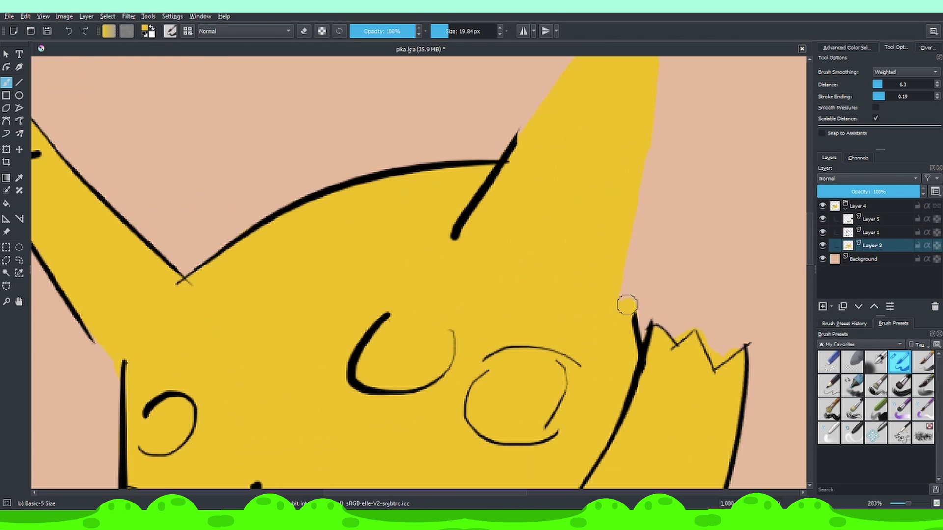
{"action": "key", "text": "Page_Up"}
{"action": "key", "text": "d"}
{"action": "left_click", "coordinate": [7, 133]}
{"action": "scroll", "coordinate": [628, 234], "scroll_direction": "down", "scroll_amount": 3}
{"action": "scroll", "coordinate": [649, 278], "scroll_direction": "up", "scroll_amount": 1}
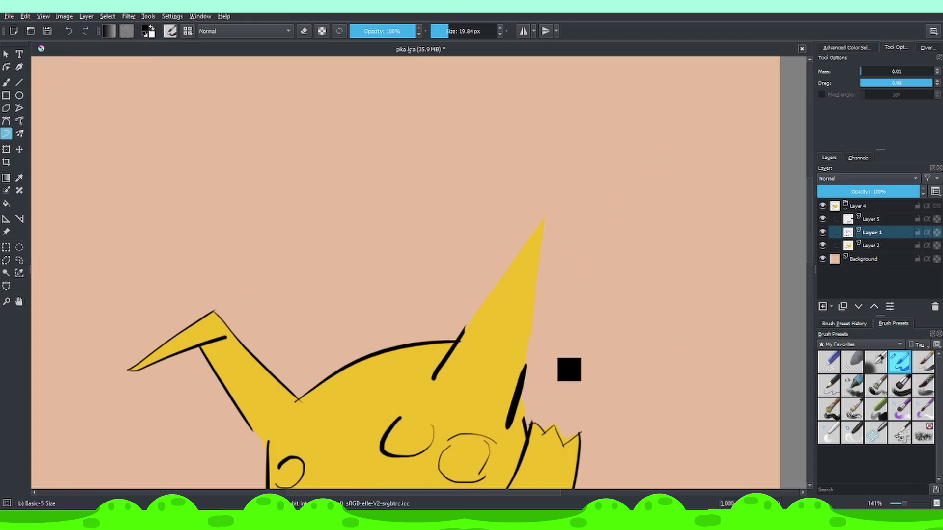
{"action": "left_click_drag", "start_coordinate": [523, 413], "coordinate": [549, 187]}
{"action": "scroll", "coordinate": [589, 263], "scroll_direction": "down", "scroll_amount": 3}
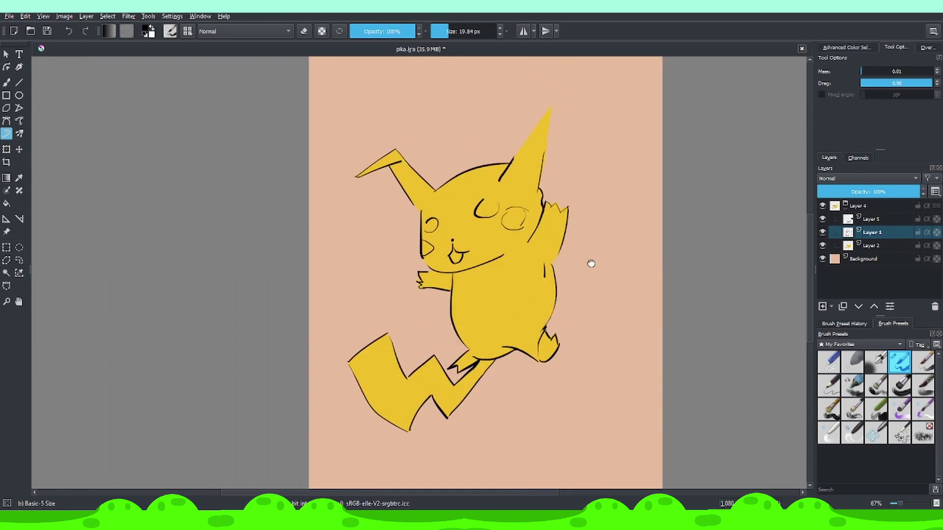
Merge the new line layer down into Layer 1 and add a layer for the eyes.
{"action": "left_click", "coordinate": [871, 219]}
{"action": "key", "text": "ctrl+e"}
{"action": "left_click", "coordinate": [823, 306]}
{"action": "left_click", "coordinate": [7, 83]}
{"action": "scroll", "coordinate": [399, 119], "scroll_direction": "up", "scroll_amount": 4}
Fill both of Pikachu's eyes solid black and erase the stray paint.
{"action": "left_click_drag", "start_coordinate": [319, 221], "coordinate": [344, 270]}
{"action": "mouse_move", "coordinate": [550, 147]}
{"action": "left_mouse_down"}
{"action": "mouse_move", "coordinate": [530, 202]}
{"action": "mouse_move", "coordinate": [564, 206]}
{"action": "left_mouse_up"}
{"action": "scroll", "coordinate": [707, 69], "scroll_direction": "up", "scroll_amount": 1}
{"action": "left_click", "coordinate": [304, 32]}
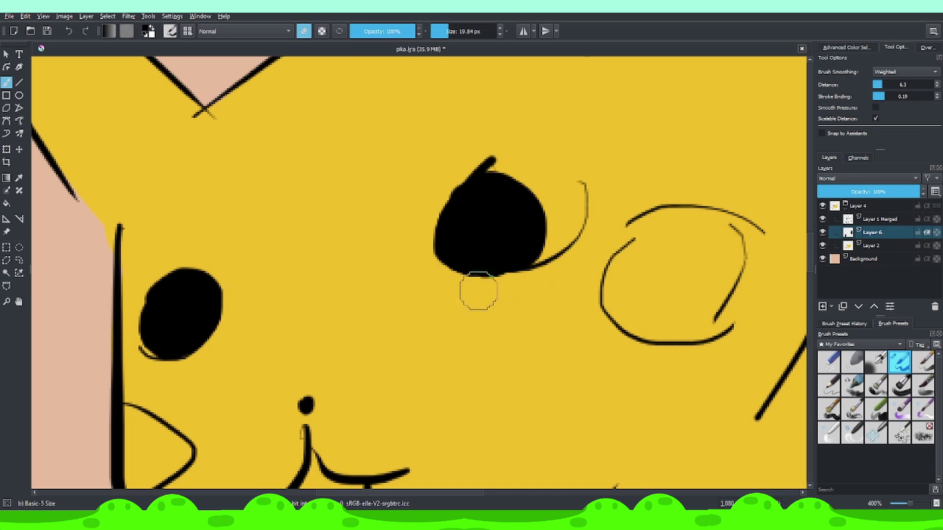
{"action": "scroll", "coordinate": [545, 326], "scroll_direction": "down", "scroll_amount": 5}
{"action": "scroll", "coordinate": [463, 277], "scroll_direction": "up", "scroll_amount": 5}
{"action": "scroll", "coordinate": [463, 277], "scroll_direction": "down", "scroll_amount": 2}
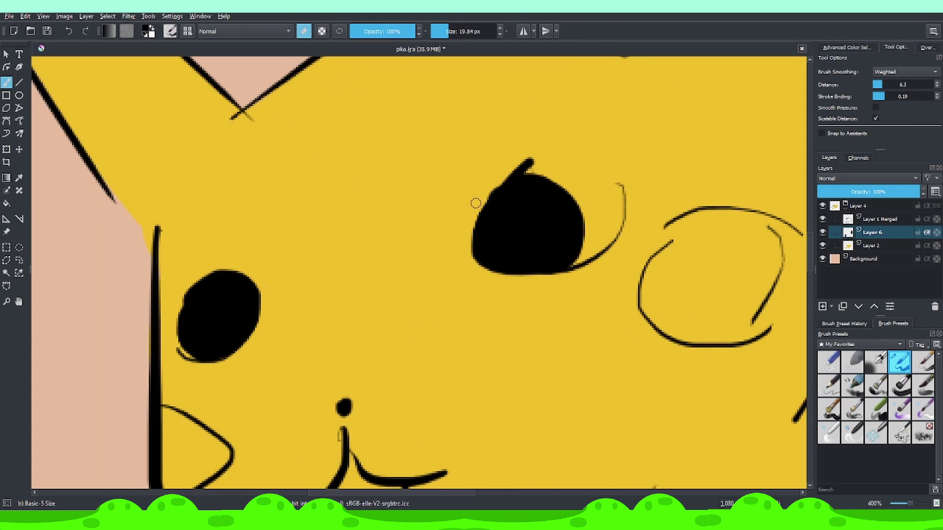
Paint the tongue dark red on its own new layer.
{"action": "key", "text": "e"}
{"action": "left_click", "coordinate": [823, 306]}
{"action": "left_click", "coordinate": [148, 31]}
{"action": "left_click", "coordinate": [571, 366]}
{"action": "mouse_move", "coordinate": [428, 366]}
{"action": "left_mouse_down"}
{"action": "mouse_move", "coordinate": [442, 408]}
{"action": "mouse_move", "coordinate": [469, 388]}
{"action": "left_mouse_up"}
{"action": "scroll", "coordinate": [461, 383], "scroll_direction": "down", "scroll_amount": 4}
{"action": "scroll", "coordinate": [523, 322], "scroll_direction": "up", "scroll_amount": 5}
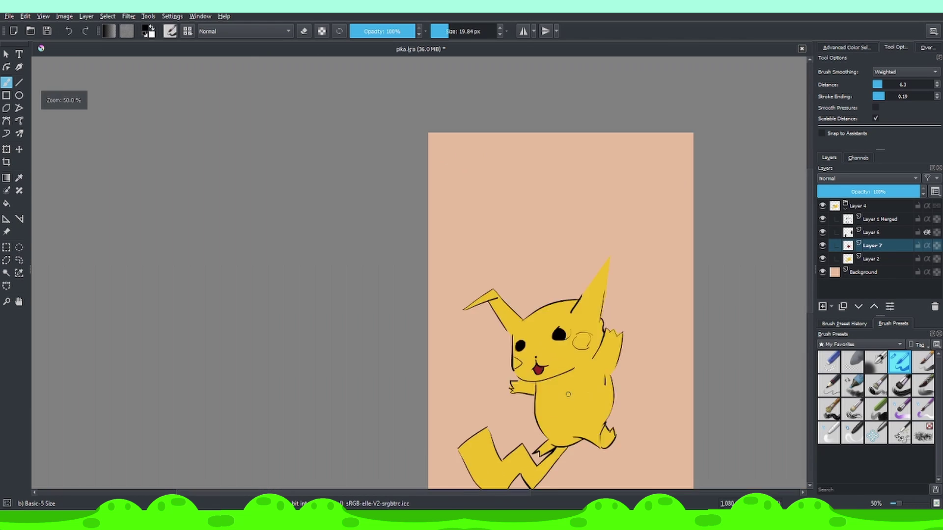
{"action": "scroll", "coordinate": [407, 352], "scroll_direction": "down", "scroll_amount": 5}
{"action": "left_click", "coordinate": [147, 31]}
Paint the cheek and nose orange on a new layer.
{"action": "left_click", "coordinate": [528, 370]}
{"action": "scroll", "coordinate": [624, 275], "scroll_direction": "up", "scroll_amount": 2}
{"action": "key", "text": "Insert"}
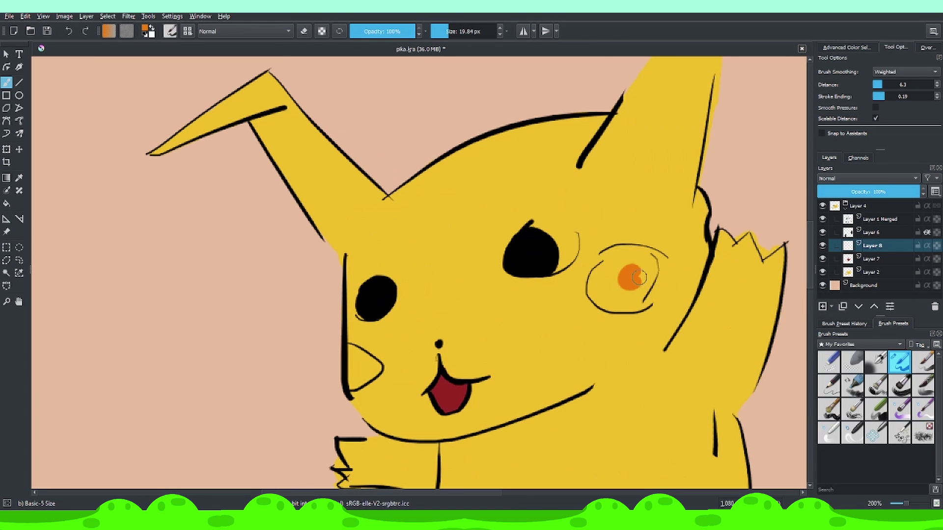
{"action": "left_click_drag", "start_coordinate": [604, 265], "coordinate": [648, 300]}
{"action": "left_click_drag", "start_coordinate": [352, 376], "coordinate": [369, 365]}
{"action": "scroll", "coordinate": [361, 360], "scroll_direction": "down", "scroll_amount": 5}
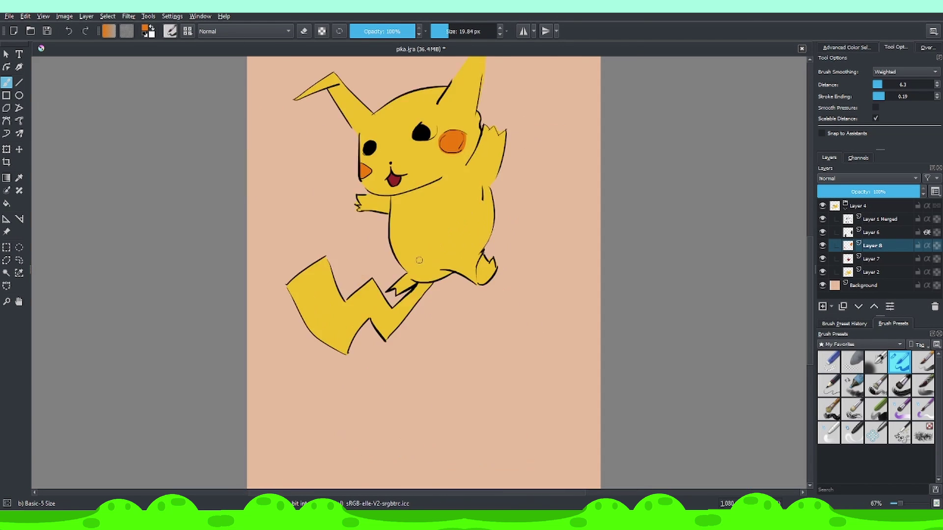
{"action": "scroll", "coordinate": [557, 342], "scroll_direction": "up", "scroll_amount": 5}
Paint the toe and both inner ears orange, then switch to erasing to trim the overflow.
{"action": "mouse_move", "coordinate": [535, 378]}
{"action": "left_mouse_down"}
{"action": "mouse_move", "coordinate": [578, 331]}
{"action": "mouse_move", "coordinate": [529, 348]}
{"action": "left_mouse_up"}
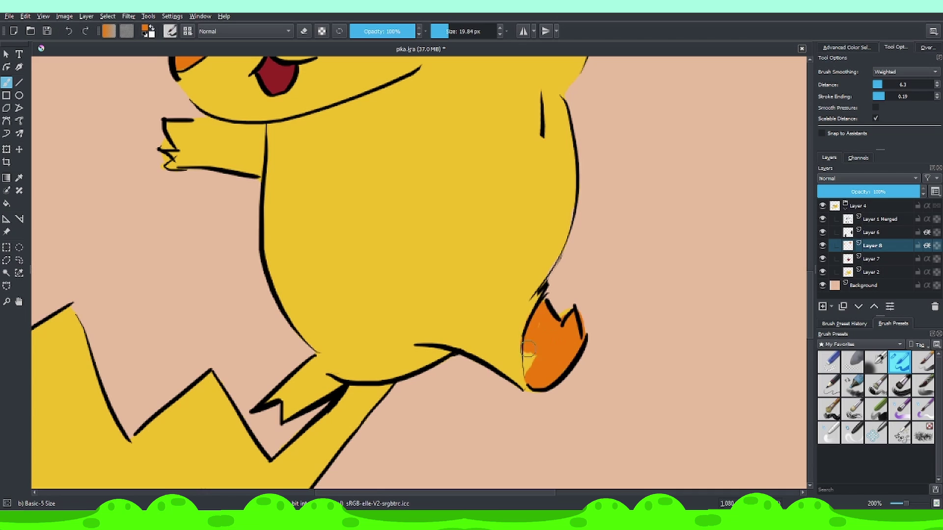
{"action": "scroll", "coordinate": [309, 364], "scroll_direction": "down", "scroll_amount": 5}
{"action": "scroll", "coordinate": [343, 212], "scroll_direction": "up", "scroll_amount": 4}
{"action": "left_click_drag", "start_coordinate": [342, 200], "coordinate": [336, 244]}
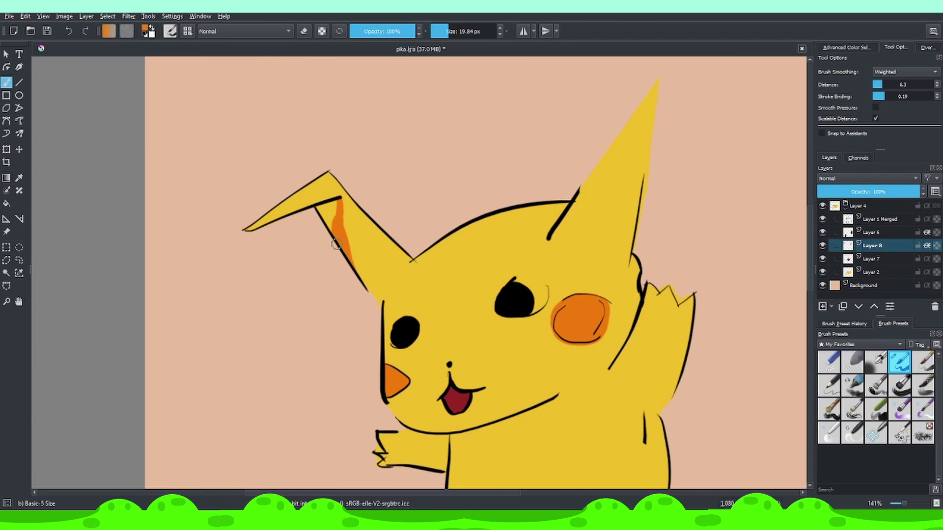
{"action": "mouse_move", "coordinate": [590, 233]}
{"action": "left_mouse_down"}
{"action": "mouse_move", "coordinate": [635, 162]}
{"action": "mouse_move", "coordinate": [600, 266]}
{"action": "left_mouse_up"}
{"action": "key", "text": "e"}
{"action": "scroll", "coordinate": [574, 262], "scroll_direction": "down", "scroll_amount": 3}
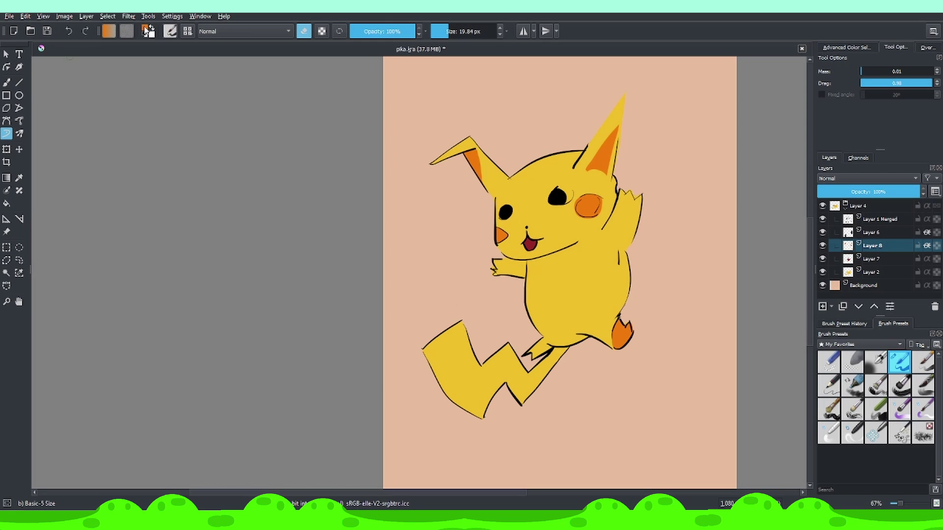
Paint two dark gold stripes across the tail on a new layer.
{"action": "key", "text": "Insert"}
{"action": "key", "text": "e"}
{"action": "key", "text": "b"}
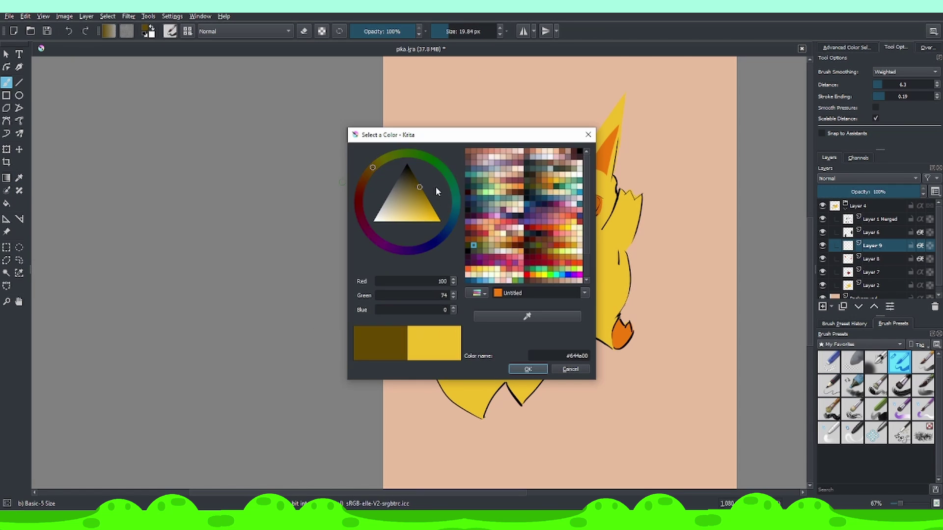
{"action": "key", "text": "Return"}
{"action": "left_click_drag", "start_coordinate": [472, 355], "coordinate": [432, 383]}
{"action": "left_click_drag", "start_coordinate": [485, 363], "coordinate": [469, 410]}
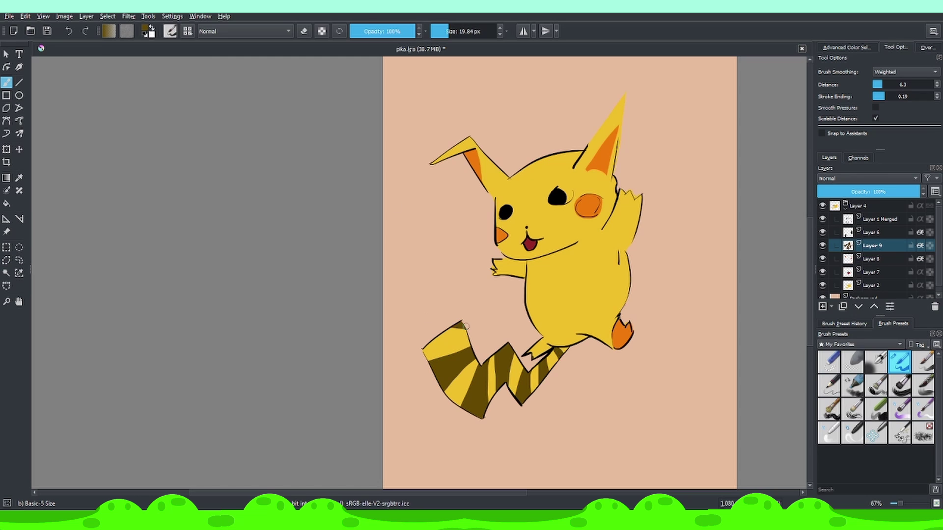
Lighten the tail stripes with a filter and add an empty layer above them.
{"action": "left_click", "coordinate": [128, 16]}
{"action": "left_click_drag", "start_coordinate": [914, 192], "coordinate": [864, 192]}
{"action": "key", "text": "Insert"}
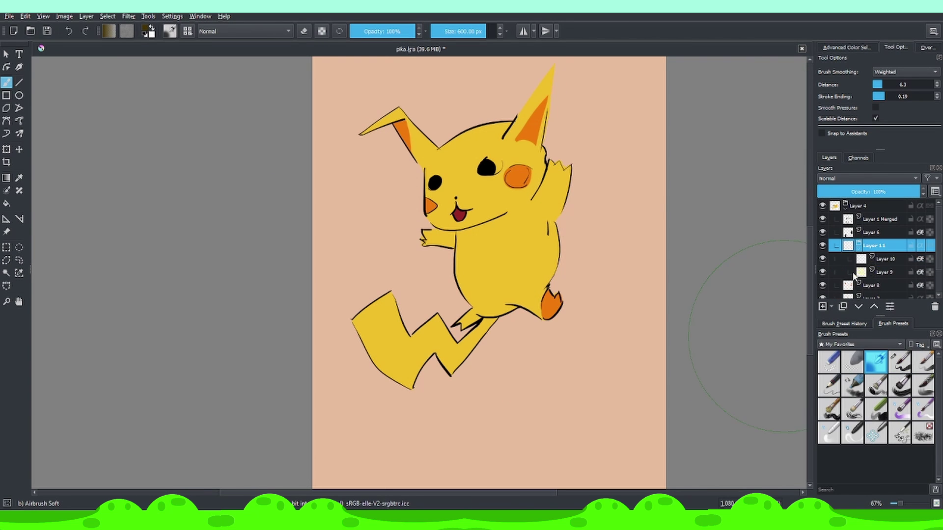
Airbrush soft lighter tones onto the tail on the tail-stripes layer.
{"action": "left_click", "coordinate": [853, 273]}
{"action": "scroll", "coordinate": [491, 294], "scroll_direction": "up", "scroll_amount": 2}
{"action": "mouse_move", "coordinate": [487, 267]}
{"action": "left_mouse_down"}
{"action": "mouse_move", "coordinate": [537, 222]}
{"action": "mouse_move", "coordinate": [375, 213]}
{"action": "left_mouse_up"}
{"action": "key", "text": "2"}
{"action": "key", "text": "1"}
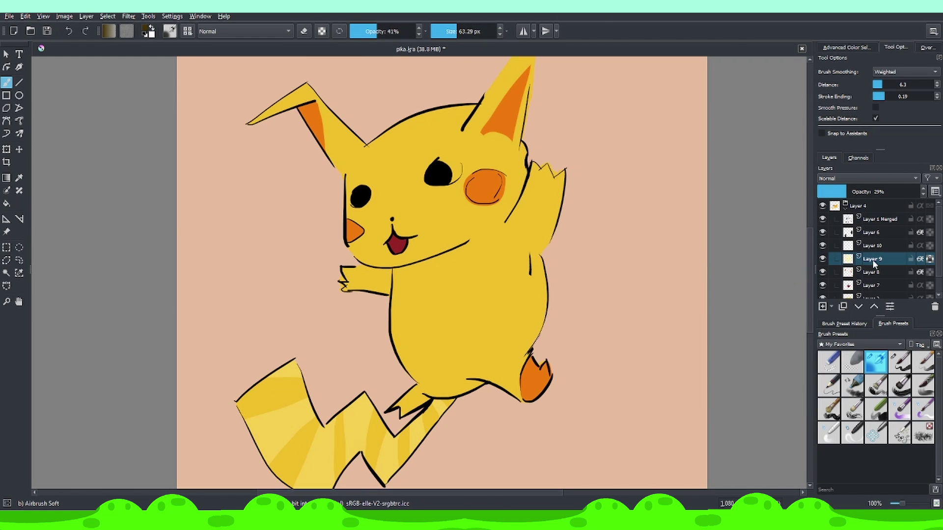
On the empty layer above the stripes, choose bright yellow and set opacity to 41%.
{"action": "left_click", "coordinate": [873, 246]}
{"action": "key", "text": "slash"}
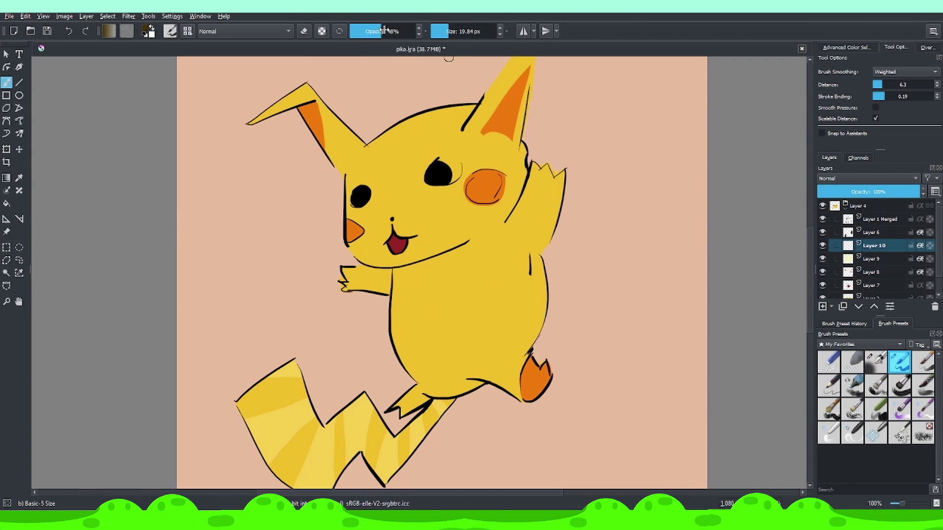
{"action": "left_click", "coordinate": [146, 30]}
{"action": "left_click", "coordinate": [514, 371]}
{"action": "left_click_drag", "start_coordinate": [918, 192], "coordinate": [861, 192]}
Paint bright yellow highlights on the cheek, face, both ears, raised arm, belly and forehead.
{"action": "left_click_drag", "start_coordinate": [466, 189], "coordinate": [496, 207]}
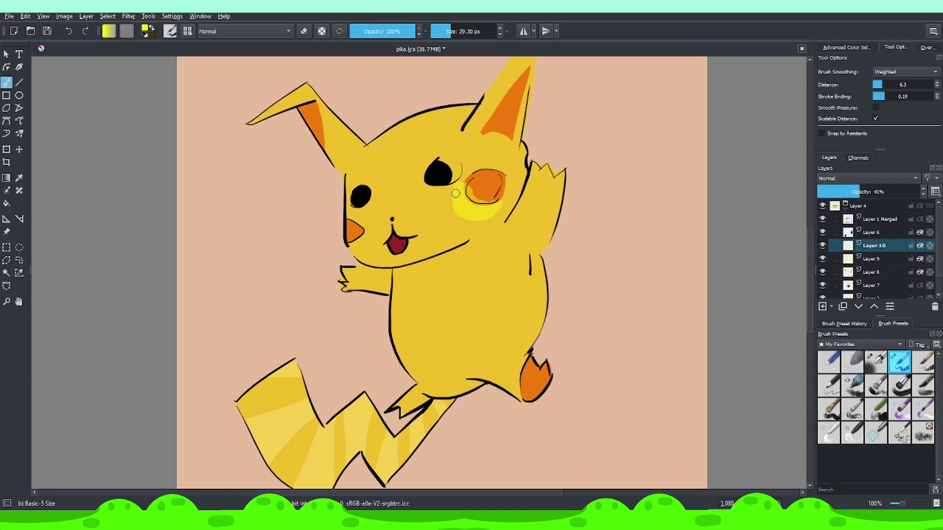
{"action": "mouse_move", "coordinate": [432, 192]}
{"action": "left_mouse_down"}
{"action": "mouse_move", "coordinate": [397, 228]}
{"action": "mouse_move", "coordinate": [511, 176]}
{"action": "mouse_move", "coordinate": [433, 162]}
{"action": "mouse_move", "coordinate": [438, 146]}
{"action": "left_mouse_up"}
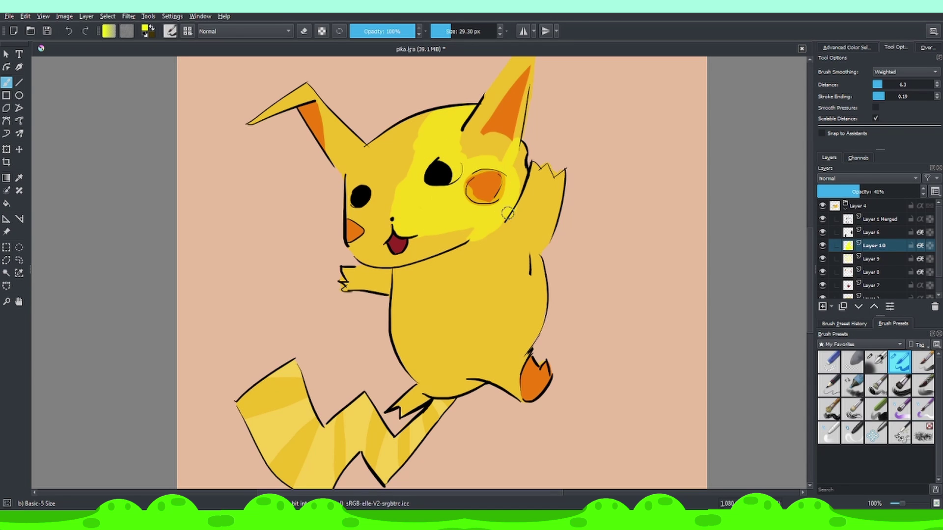
{"action": "mouse_move", "coordinate": [304, 118]}
{"action": "left_mouse_down"}
{"action": "mouse_move", "coordinate": [260, 91]}
{"action": "mouse_move", "coordinate": [245, 156]}
{"action": "left_mouse_up"}
{"action": "left_click_drag", "start_coordinate": [521, 88], "coordinate": [479, 147]}
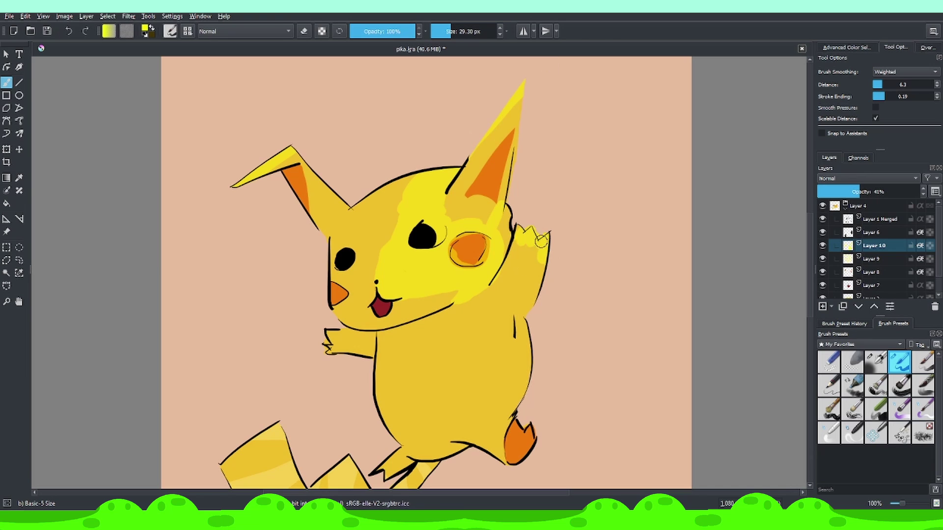
{"action": "left_click_drag", "start_coordinate": [535, 230], "coordinate": [525, 314]}
{"action": "mouse_move", "coordinate": [388, 358]}
{"action": "left_mouse_down"}
{"action": "mouse_move", "coordinate": [432, 388]}
{"action": "mouse_move", "coordinate": [388, 423]}
{"action": "mouse_move", "coordinate": [452, 432]}
{"action": "mouse_move", "coordinate": [443, 375]}
{"action": "mouse_move", "coordinate": [454, 427]}
{"action": "left_mouse_up"}
{"action": "left_click_drag", "start_coordinate": [528, 315], "coordinate": [528, 388]}
{"action": "left_click_drag", "start_coordinate": [339, 339], "coordinate": [361, 345]}
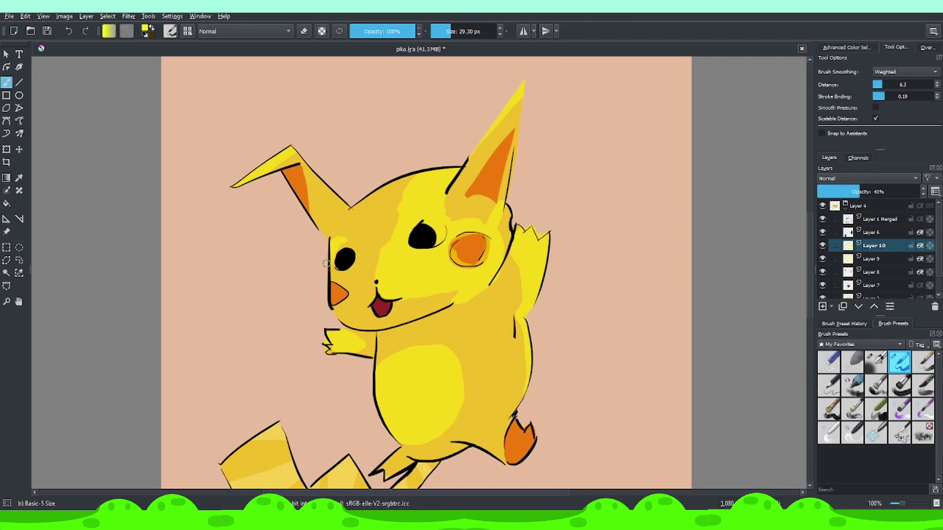
{"action": "left_click_drag", "start_coordinate": [356, 240], "coordinate": [401, 197]}
Add a new shadow layer in red-orange, retrying the chin shadow with a smoother brush.
{"action": "key", "text": "minus"}
{"action": "key", "text": "minus"}
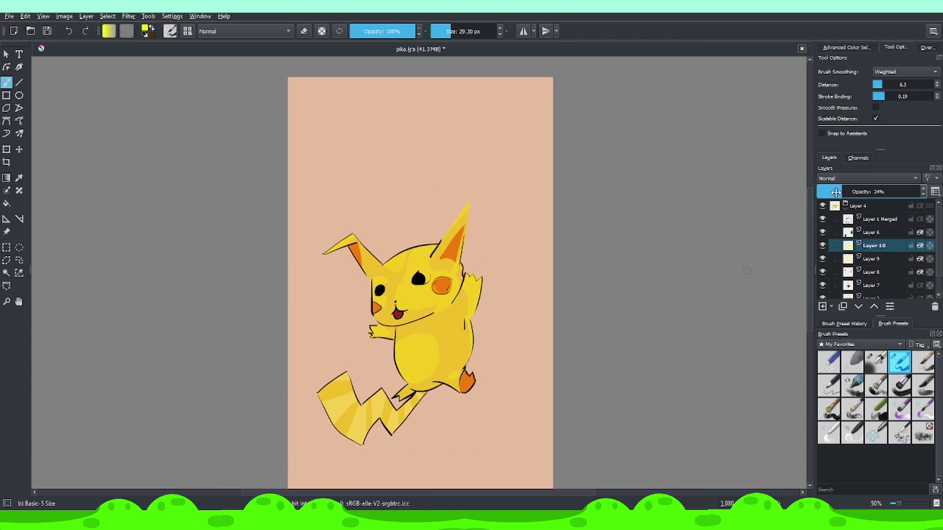
{"action": "key", "text": "equal"}
{"action": "key", "text": "Insert"}
{"action": "right_click", "coordinate": [472, 255]}
{"action": "key", "text": "equal"}
{"action": "key", "text": "equal"}
{"action": "key", "text": "equal"}
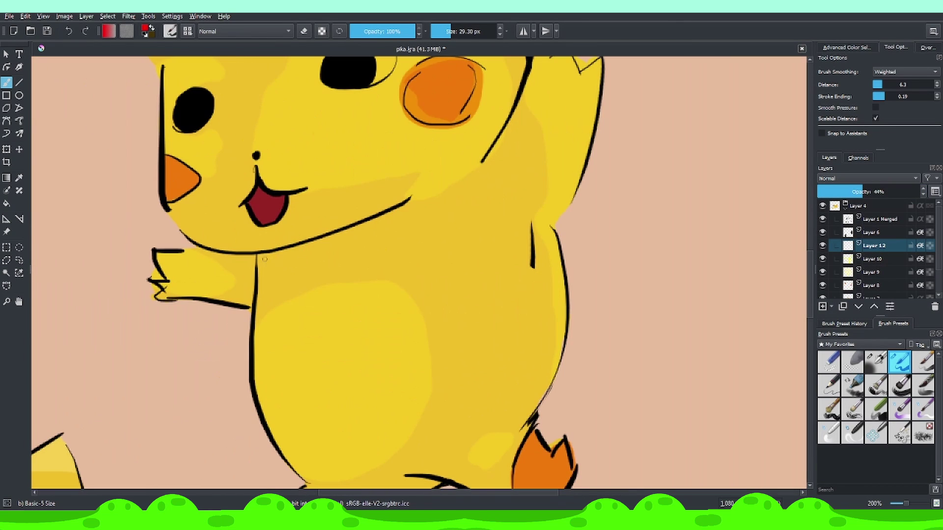
{"action": "mouse_move", "coordinate": [258, 256]}
{"action": "left_mouse_down"}
{"action": "mouse_move", "coordinate": [410, 206]}
{"action": "mouse_move", "coordinate": [319, 242]}
{"action": "left_mouse_up"}
{"action": "key", "text": "ctrl+z"}
{"action": "left_click", "coordinate": [6, 133]}
Paint orange shadows under the arm, above the foot, at the tail join and along the right edge.
{"action": "left_click_drag", "start_coordinate": [216, 297], "coordinate": [228, 302]}
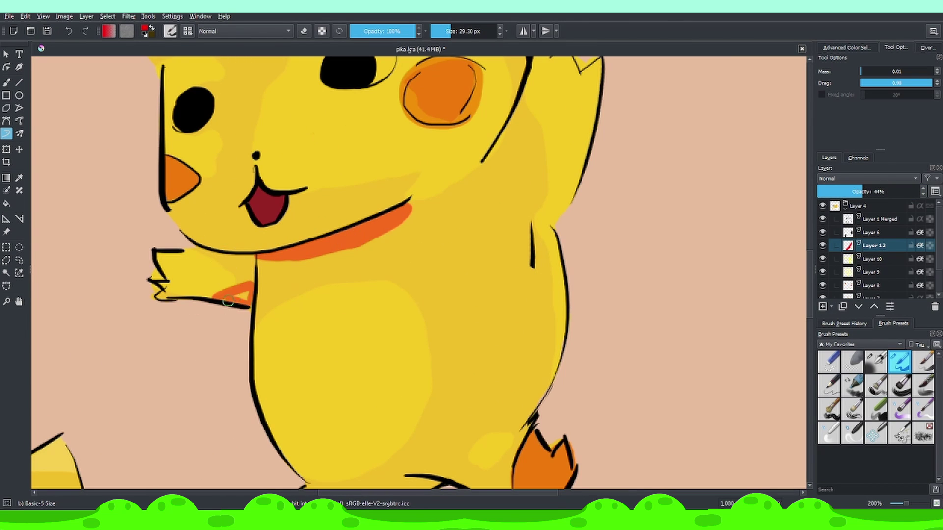
{"action": "mouse_move", "coordinate": [516, 226]}
{"action": "left_mouse_down"}
{"action": "mouse_move", "coordinate": [491, 295]}
{"action": "mouse_move", "coordinate": [467, 235]}
{"action": "mouse_move", "coordinate": [471, 270]}
{"action": "left_mouse_up"}
{"action": "mouse_move", "coordinate": [496, 491]}
{"action": "left_mouse_down"}
{"action": "mouse_move", "coordinate": [469, 275]}
{"action": "mouse_move", "coordinate": [474, 289]}
{"action": "left_mouse_up"}
{"action": "left_click_drag", "start_coordinate": [268, 322], "coordinate": [351, 297]}
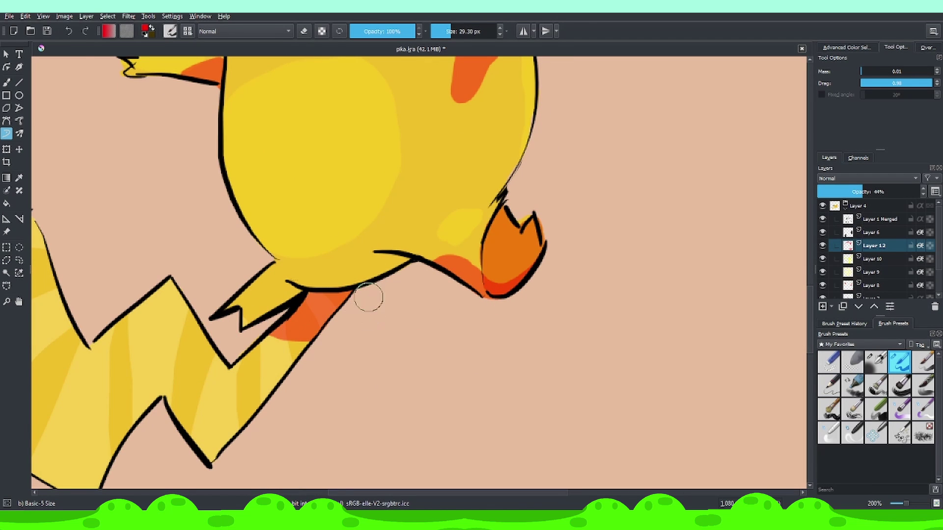
{"action": "scroll", "coordinate": [536, 330], "scroll_direction": "up", "scroll_amount": 3}
{"action": "left_click_drag", "start_coordinate": [479, 133], "coordinate": [445, 337]}
Erase stray marks on the base-colour and line-art layers with an enlarged eraser.
{"action": "key", "text": "b"}
{"action": "left_click", "coordinate": [448, 240], "text": "ctrl"}
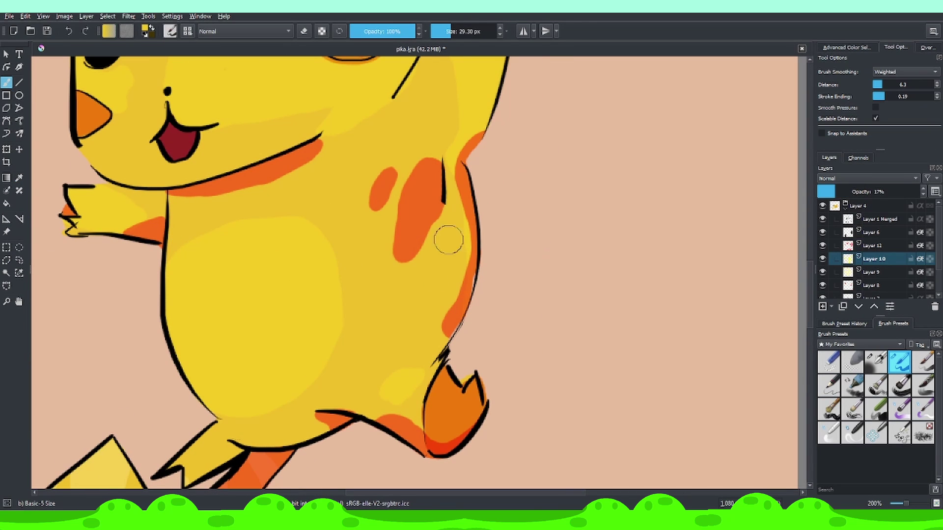
{"action": "left_click", "coordinate": [462, 290]}
{"action": "key", "text": "e"}
{"action": "scroll", "coordinate": [461, 82], "scroll_direction": "up", "scroll_amount": 1}
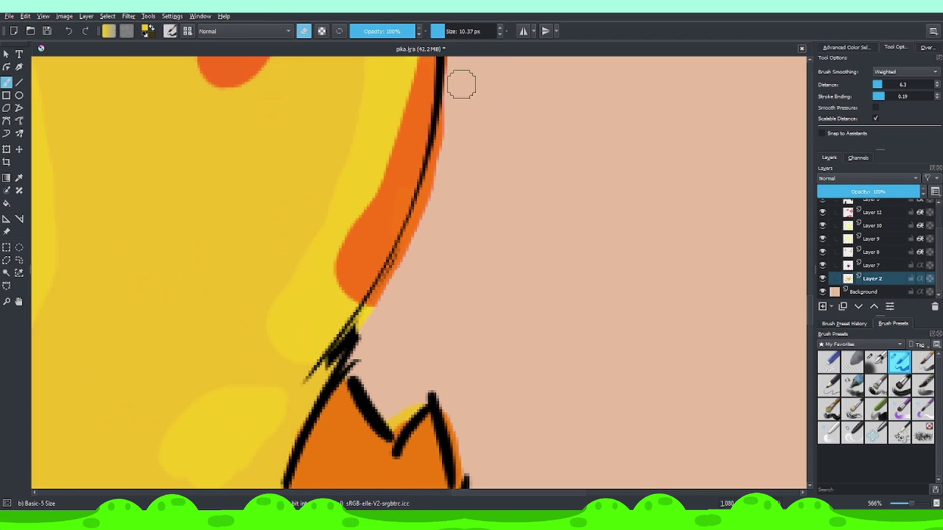
{"action": "left_click", "coordinate": [461, 82]}
{"action": "key", "text": "1"}
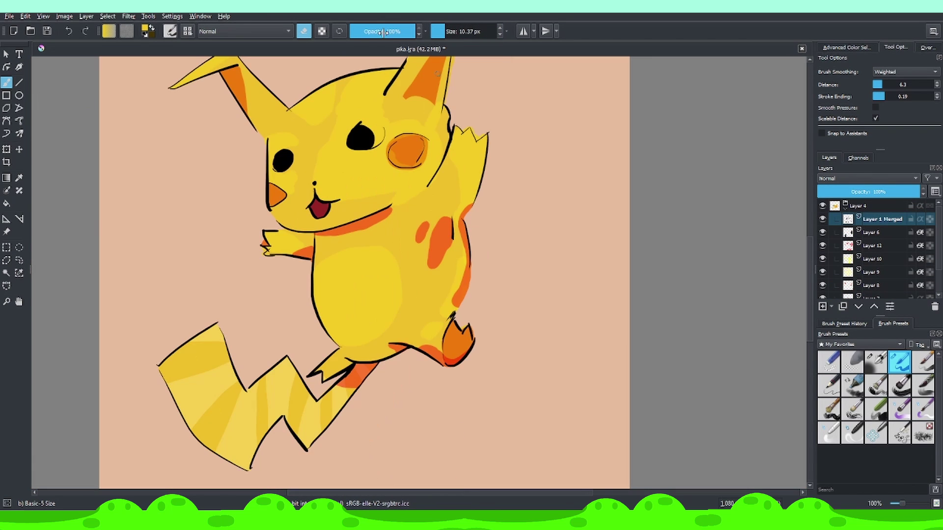
{"action": "key", "text": "minus"}
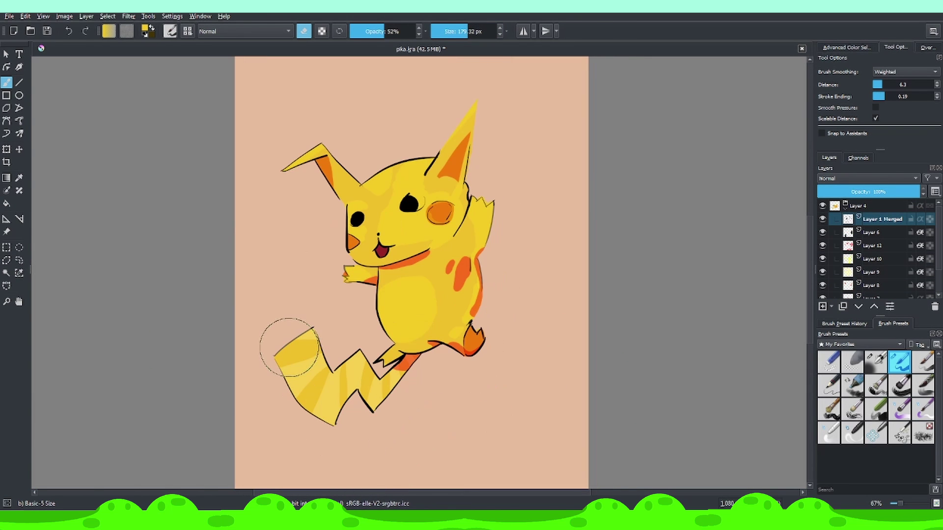
{"action": "scroll", "coordinate": [407, 305], "scroll_direction": "up", "scroll_amount": 2}
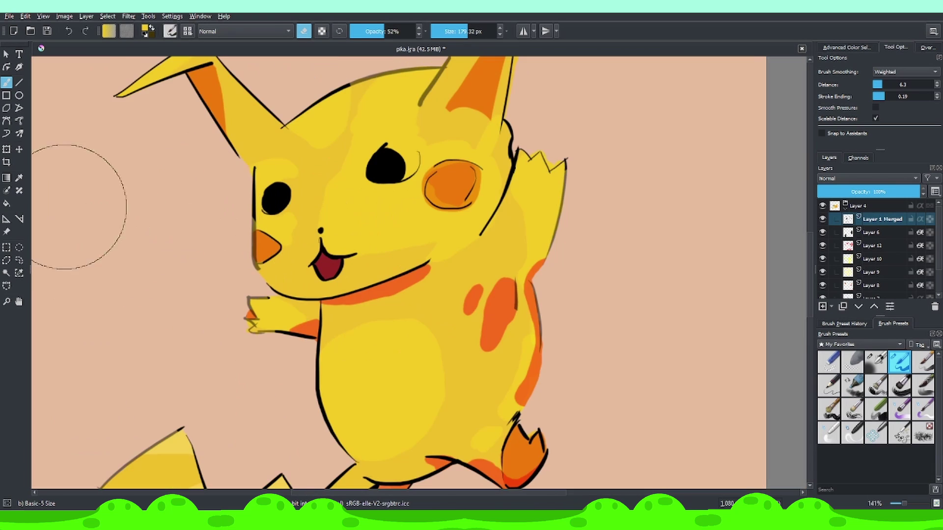
{"action": "scroll", "coordinate": [400, 288], "scroll_direction": "down", "scroll_amount": 3}
{"action": "scroll", "coordinate": [420, 307], "scroll_direction": "up", "scroll_amount": 4}
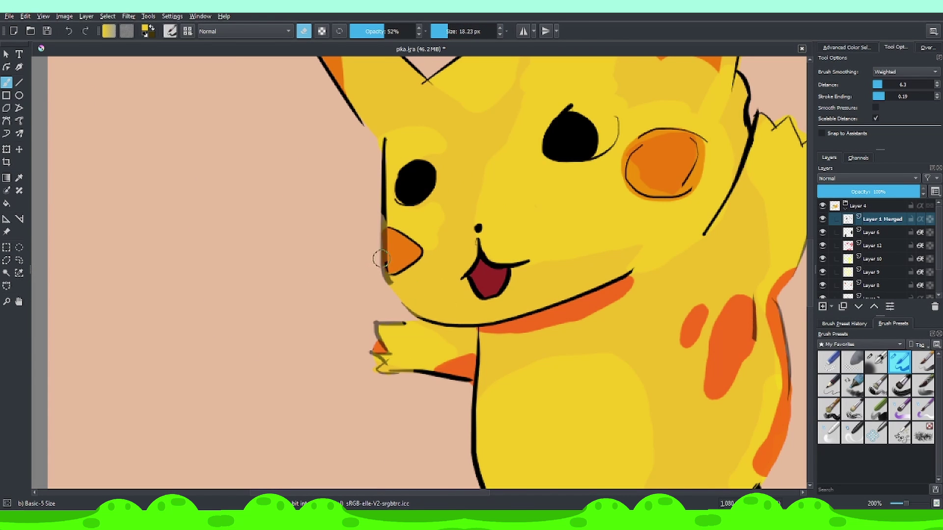
{"action": "scroll", "coordinate": [540, 245], "scroll_direction": "down", "scroll_amount": 1}
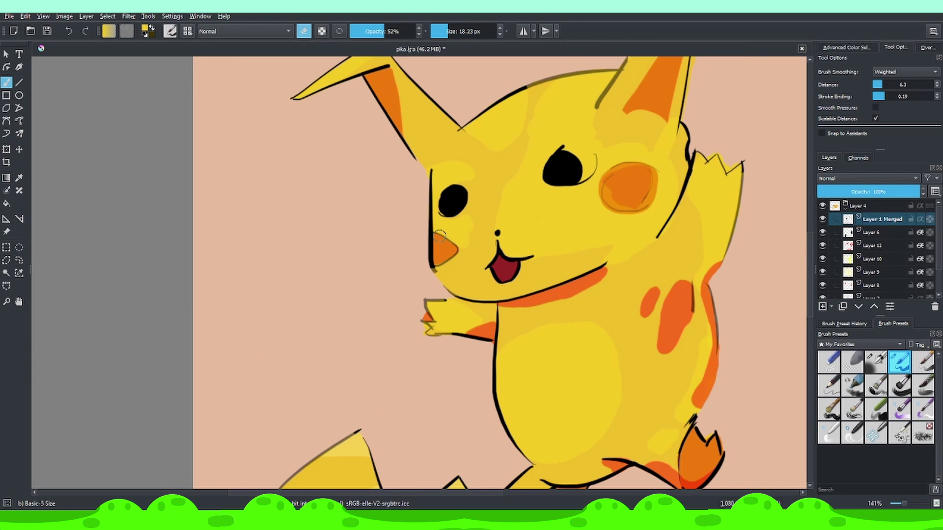
{"action": "scroll", "coordinate": [742, 223], "scroll_direction": "down", "scroll_amount": 1}
Add a new layer and paint white highlights in both eyes.
{"action": "key", "text": "Insert"}
{"action": "scroll", "coordinate": [446, 203], "scroll_direction": "up", "scroll_amount": 4}
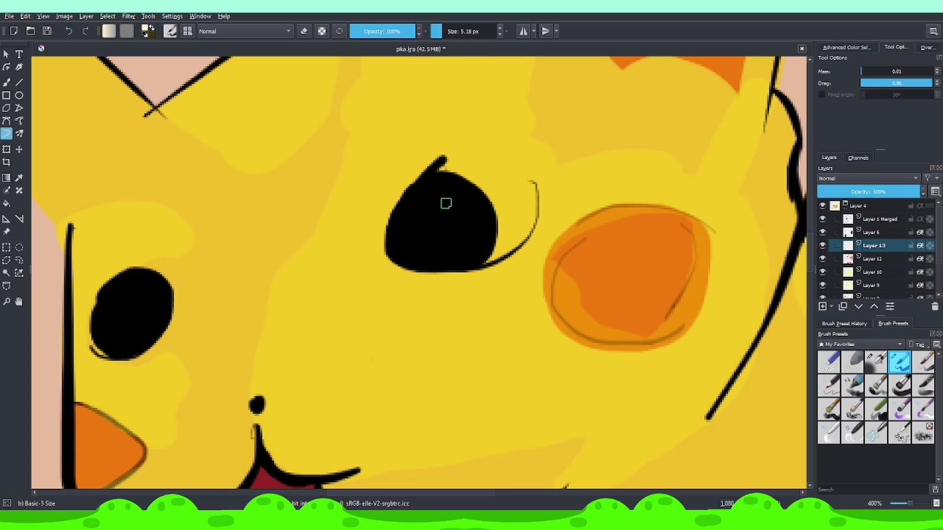
{"action": "left_click_drag", "start_coordinate": [428, 215], "coordinate": [444, 193]}
{"action": "left_click_drag", "start_coordinate": [129, 413], "coordinate": [257, 369]}
{"action": "left_click_drag", "start_coordinate": [239, 263], "coordinate": [253, 248]}
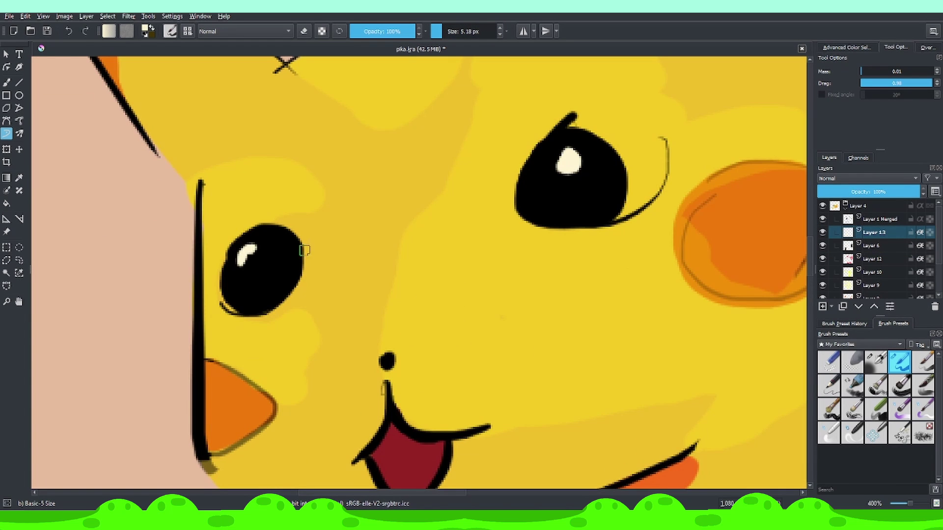
{"action": "scroll", "coordinate": [228, 263], "scroll_direction": "down", "scroll_amount": 1}
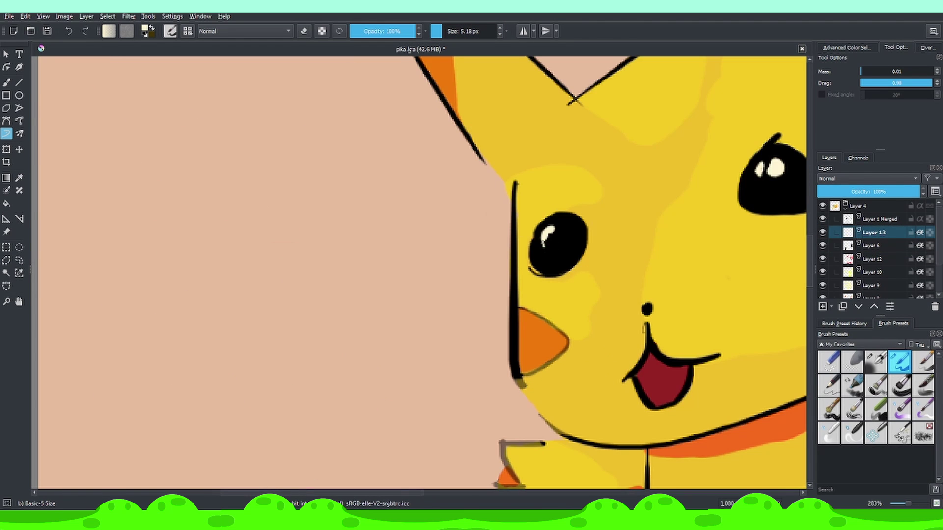
{"action": "scroll", "coordinate": [542, 239], "scroll_direction": "down", "scroll_amount": 4}
{"action": "scroll", "coordinate": [453, 214], "scroll_direction": "up", "scroll_amount": 3}
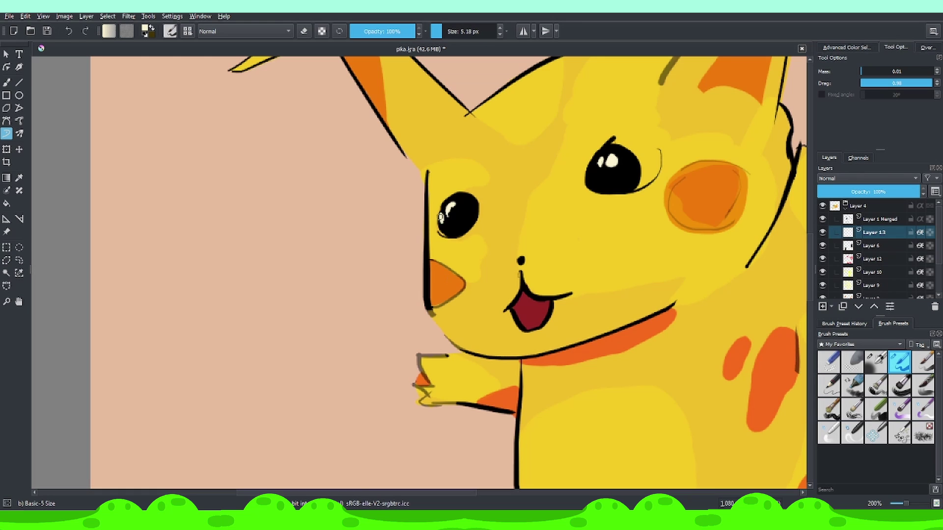
{"action": "scroll", "coordinate": [440, 218], "scroll_direction": "down", "scroll_amount": 3}
{"action": "scroll", "coordinate": [491, 236], "scroll_direction": "up", "scroll_amount": 4}
{"action": "scroll", "coordinate": [483, 181], "scroll_direction": "down", "scroll_amount": 1}
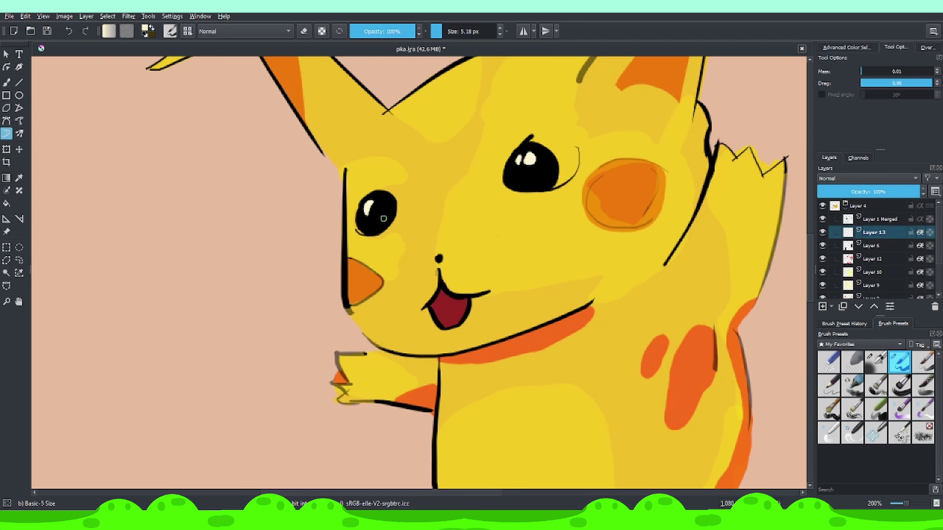
{"action": "scroll", "coordinate": [374, 226], "scroll_direction": "down", "scroll_amount": 2}
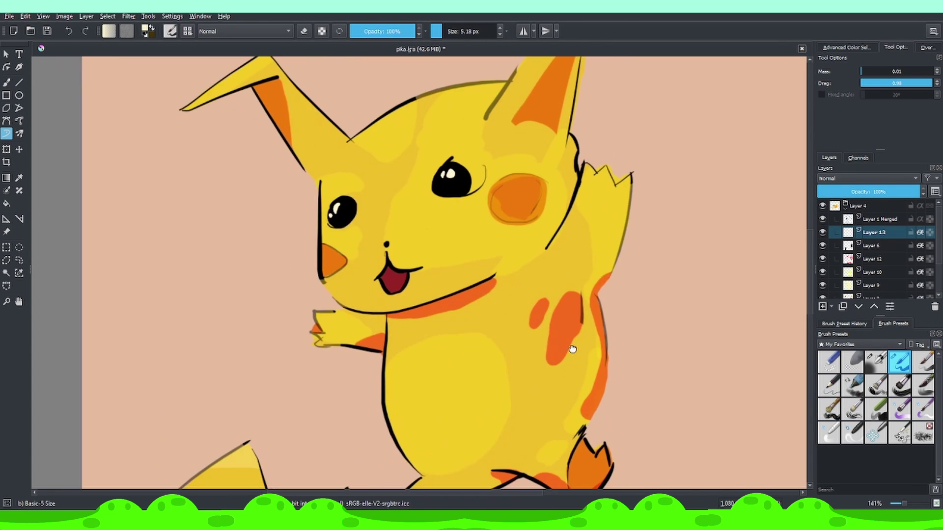
{"action": "scroll", "coordinate": [513, 306], "scroll_direction": "down", "scroll_amount": 2}
{"action": "scroll", "coordinate": [513, 306], "scroll_direction": "up", "scroll_amount": 2}
Scale up the whole Pikachu group with the Transform tool and apply it.
{"action": "left_click", "coordinate": [846, 205]}
{"action": "key", "text": "ctrl+t"}
{"action": "scroll", "coordinate": [599, 290], "scroll_direction": "down", "scroll_amount": 2}
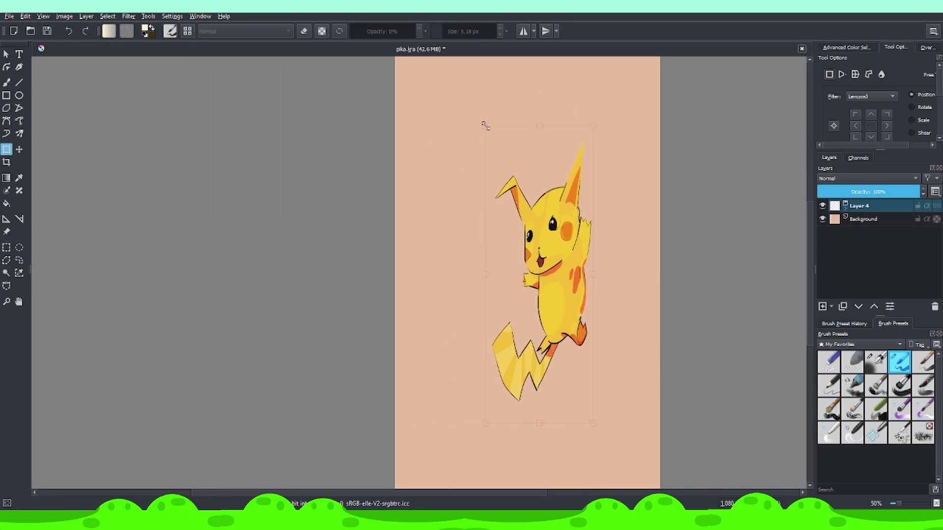
{"action": "scroll", "coordinate": [598, 291], "scroll_direction": "up", "scroll_amount": 2}
{"action": "scroll", "coordinate": [598, 290], "scroll_direction": "down", "scroll_amount": 3}
{"action": "scroll", "coordinate": [565, 280], "scroll_direction": "up", "scroll_amount": 5}
{"action": "scroll", "coordinate": [550, 275], "scroll_direction": "down", "scroll_amount": 3}
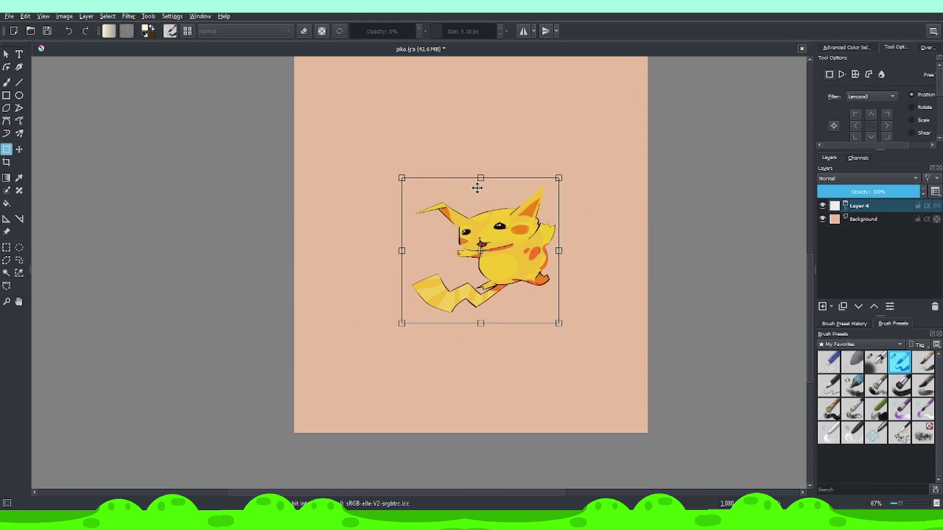
{"action": "scroll", "coordinate": [538, 265], "scroll_direction": "up", "scroll_amount": 5}
{"action": "scroll", "coordinate": [538, 265], "scroll_direction": "down", "scroll_amount": 5}
{"action": "scroll", "coordinate": [619, 252], "scroll_direction": "up", "scroll_amount": 4}
{"action": "scroll", "coordinate": [619, 253], "scroll_direction": "down", "scroll_amount": 2}
{"action": "key", "text": "t"}
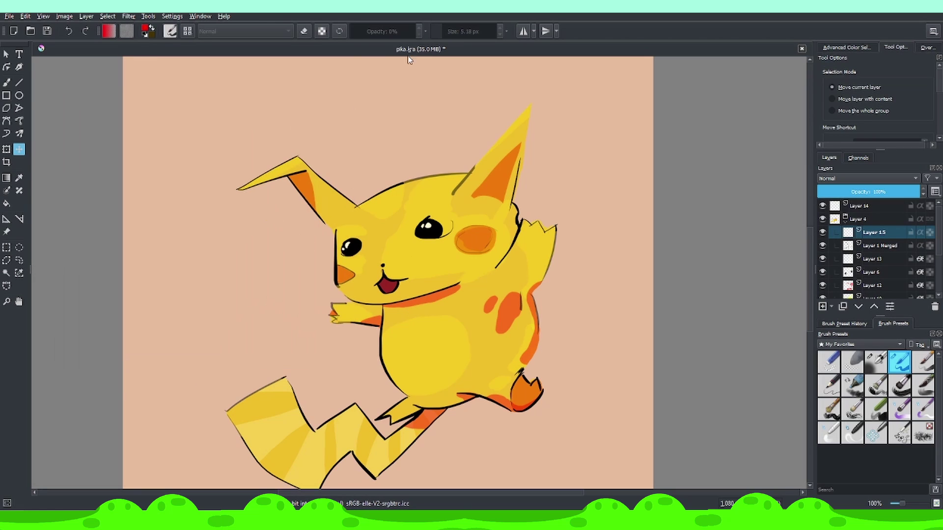
Move Layer 15 below Layer 6, shade collar and tail edges red, and lighten the tail stripes.
{"action": "left_click_drag", "start_coordinate": [874, 232], "coordinate": [874, 275]}
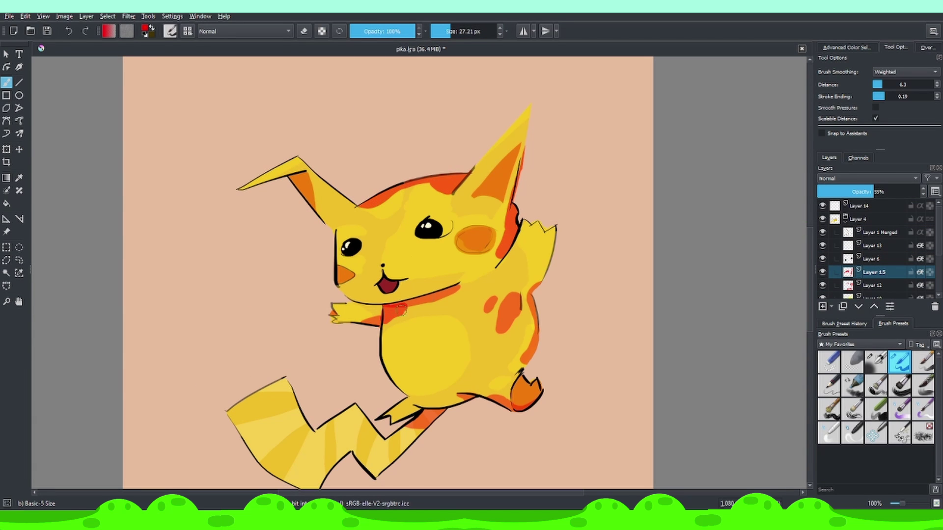
{"action": "left_click_drag", "start_coordinate": [459, 285], "coordinate": [383, 310]}
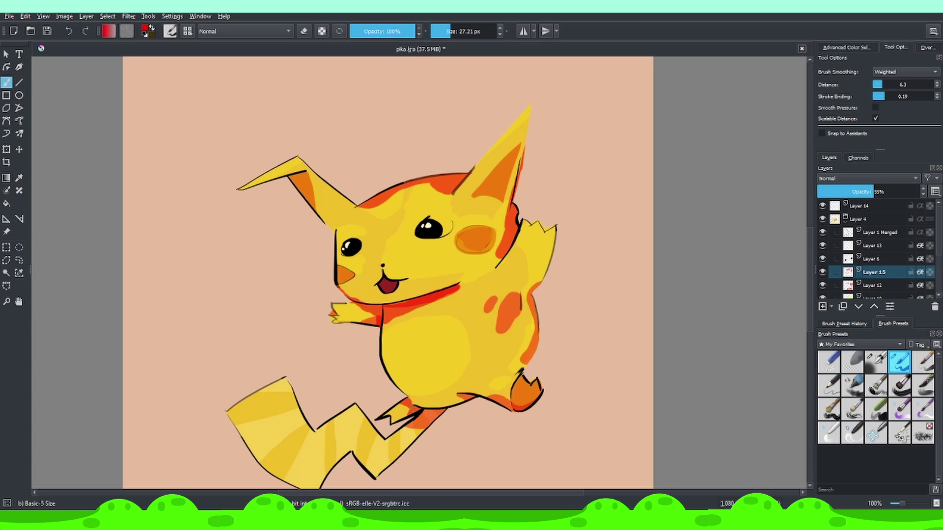
{"action": "left_click_drag", "start_coordinate": [339, 450], "coordinate": [378, 482]}
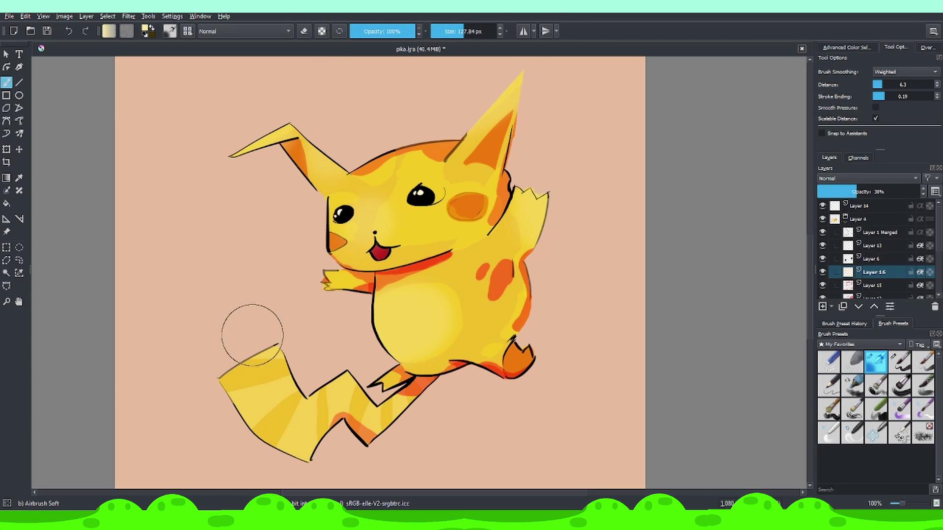
{"action": "left_click_drag", "start_coordinate": [248, 331], "coordinate": [285, 423]}
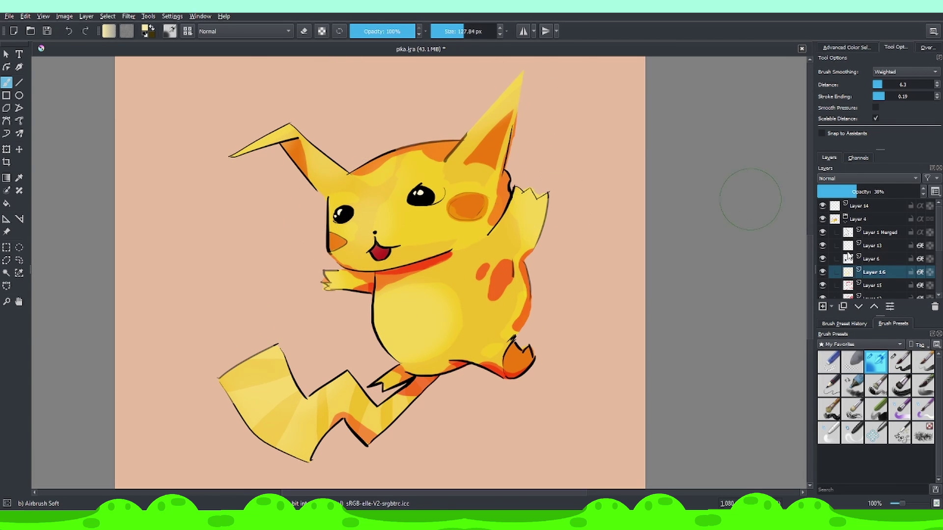
{"action": "key", "text": "minus"}
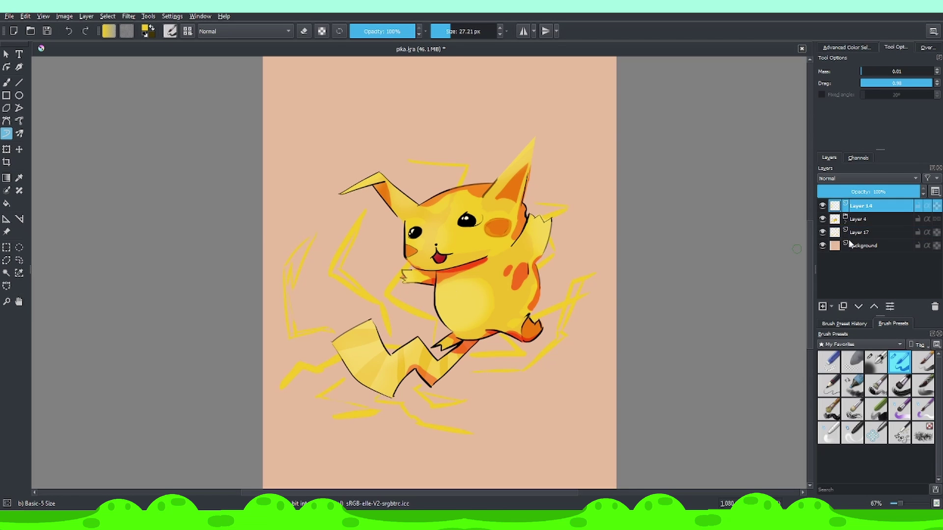
Add Layer 18 with a large yellow glow dab at 84% opacity.
{"action": "left_click", "coordinate": [409, 311]}
{"action": "left_click_drag", "start_coordinate": [918, 192], "coordinate": [894, 192]}
{"action": "key", "text": "plus"}
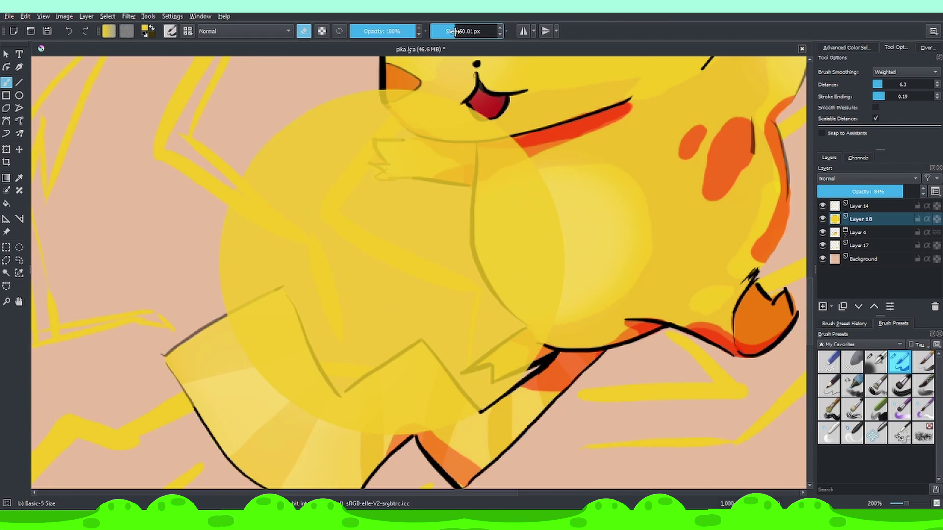
{"action": "key", "text": "e"}
Erase glow spilling past the tail, trimming it along the zigzag edge with straight lines.
{"action": "mouse_move", "coordinate": [258, 270]}
{"action": "left_mouse_down"}
{"action": "mouse_move", "coordinate": [255, 320]}
{"action": "mouse_move", "coordinate": [461, 376]}
{"action": "left_mouse_up"}
{"action": "key", "text": "v"}
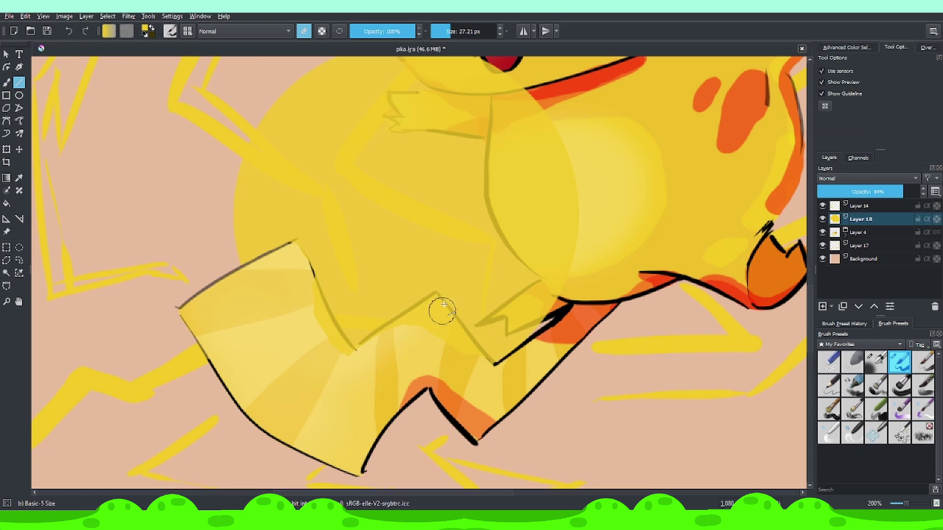
{"action": "left_click_drag", "start_coordinate": [442, 312], "coordinate": [337, 370]}
{"action": "left_click_drag", "start_coordinate": [434, 311], "coordinate": [494, 363]}
{"action": "left_click_drag", "start_coordinate": [318, 321], "coordinate": [330, 345]}
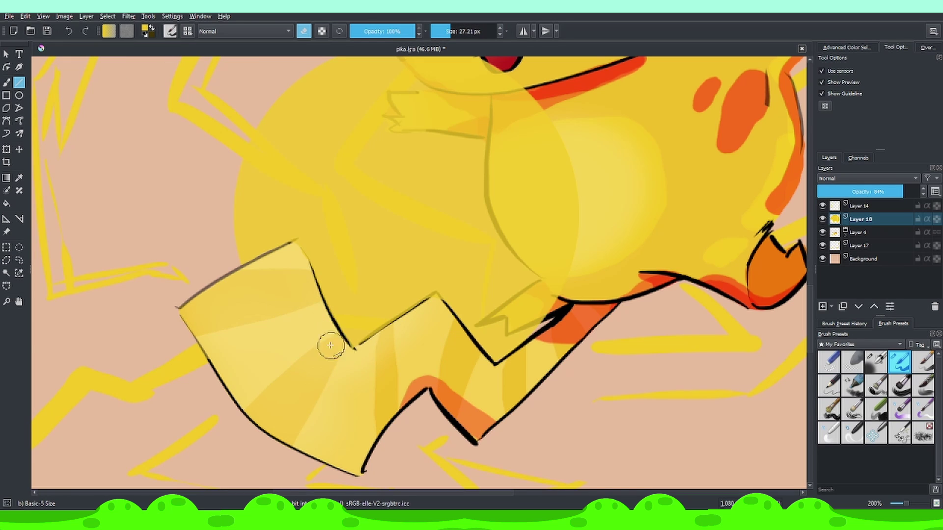
{"action": "key", "text": "b"}
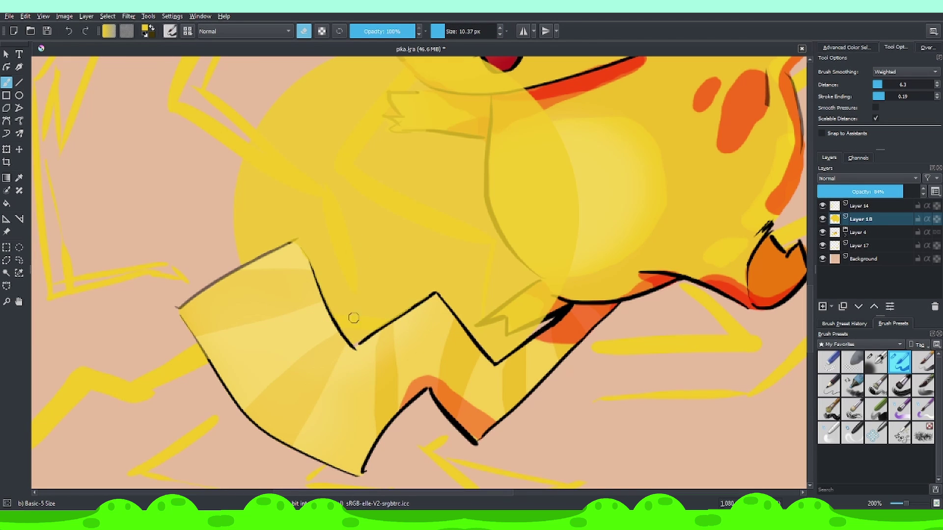
{"action": "key", "text": "e"}
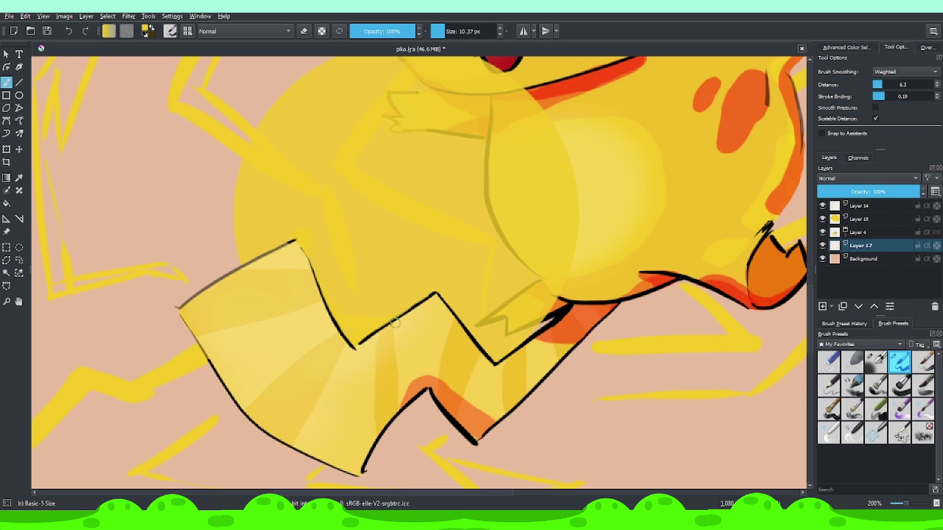
{"action": "key", "text": "1"}
{"action": "key", "text": "slash"}
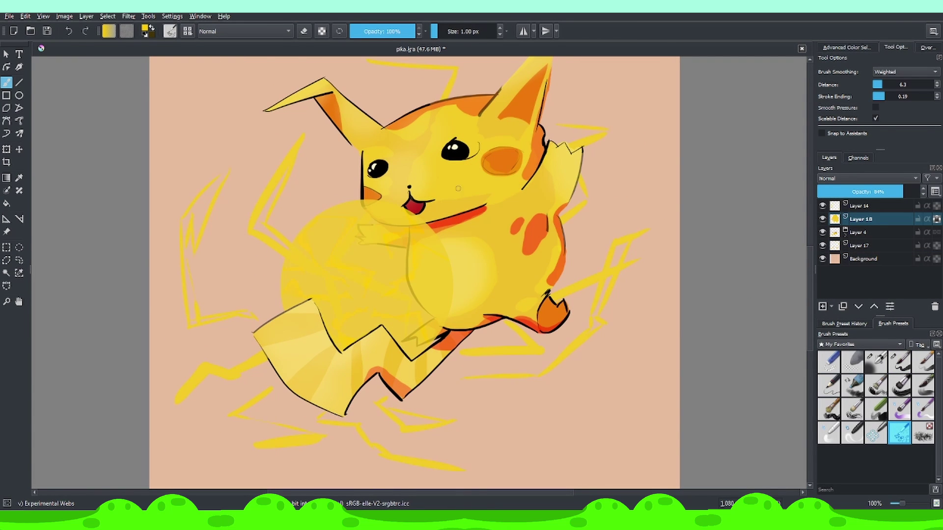
Sketch faint white web-like streaks at 26% opacity over the belly glow and lightning on Layers 18 and 17.
{"action": "left_click", "coordinate": [144, 34]}
{"action": "key", "text": "i"}
{"action": "key", "text": "i"}
{"action": "key", "text": "i"}
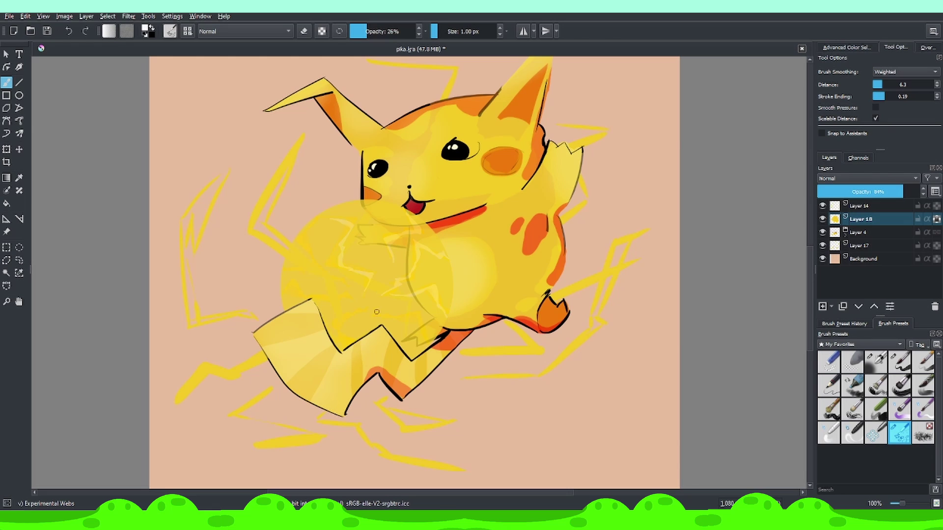
{"action": "key", "text": "minus"}
{"action": "key", "text": "Page_Down"}
{"action": "key", "text": "Page_Down"}
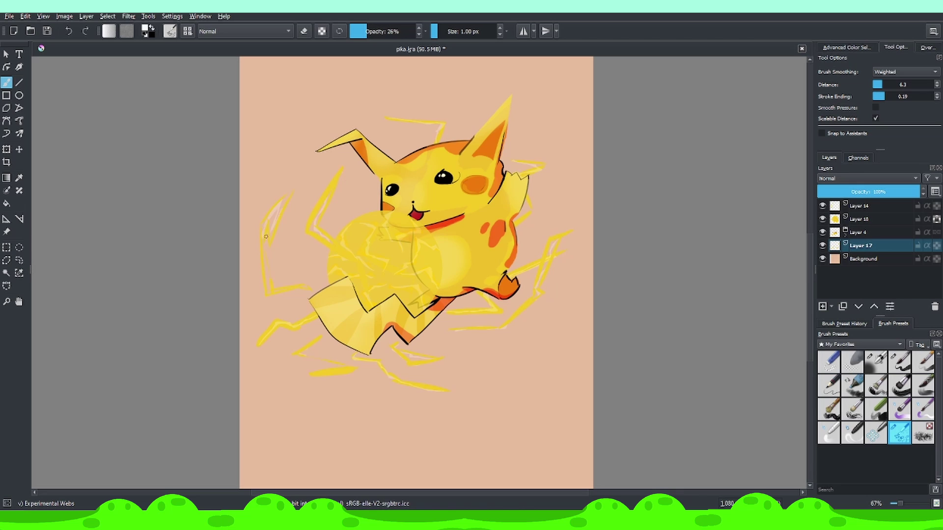
{"action": "key", "text": "Page_Up"}
{"action": "key", "text": "Page_Up"}
{"action": "key", "text": "Page_Up"}
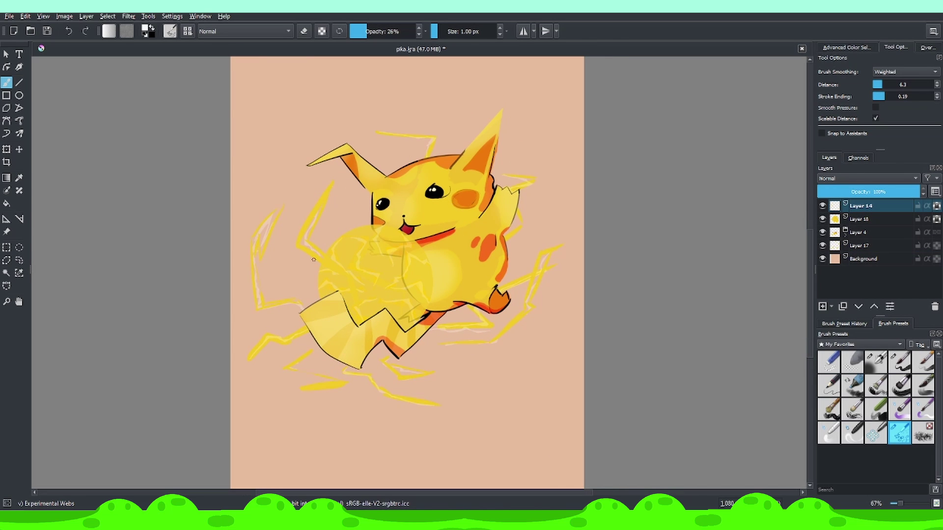
Add a new layer below the lightning layer and paint extra yellow bolts with sampled yellow.
{"action": "key", "text": "Page_Down"}
{"action": "key", "text": "Page_Down"}
{"action": "key", "text": "Page_Down"}
{"action": "key", "text": "Insert"}
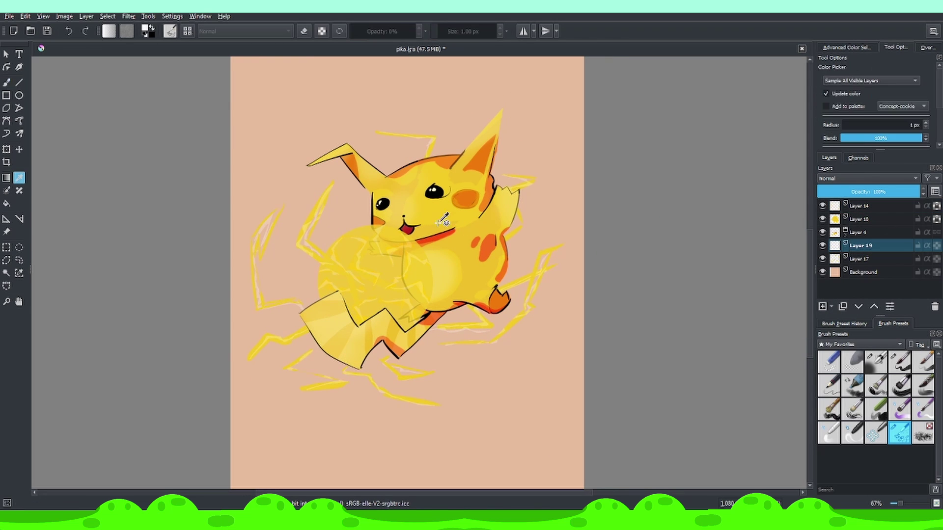
{"action": "left_click", "coordinate": [260, 229], "text": "ctrl"}
{"action": "key", "text": "slash"}
{"action": "key", "text": "1"}
{"action": "key", "text": "ctrl+Page_Down"}
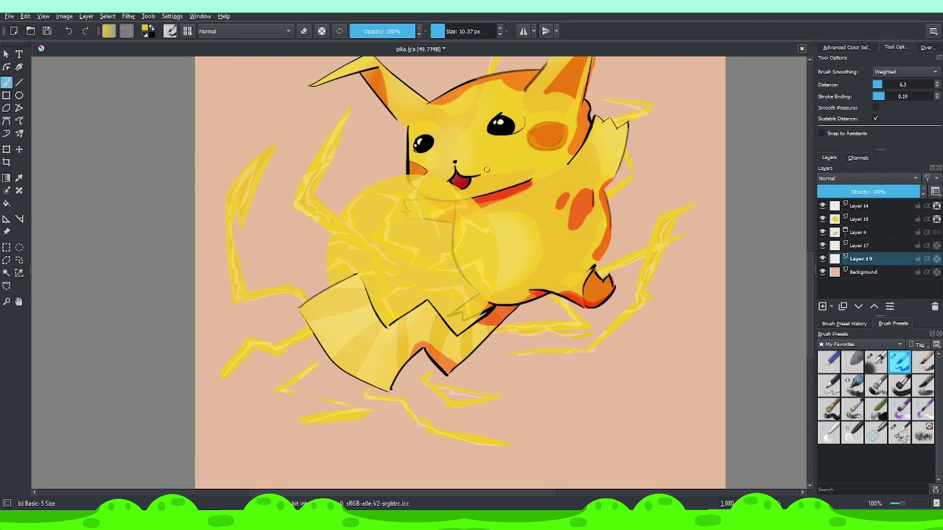
Check the bolts against a hidden background, then merge them into Layer 19 Merged.
{"action": "key", "text": "2"}
{"action": "left_click", "coordinate": [823, 271]}
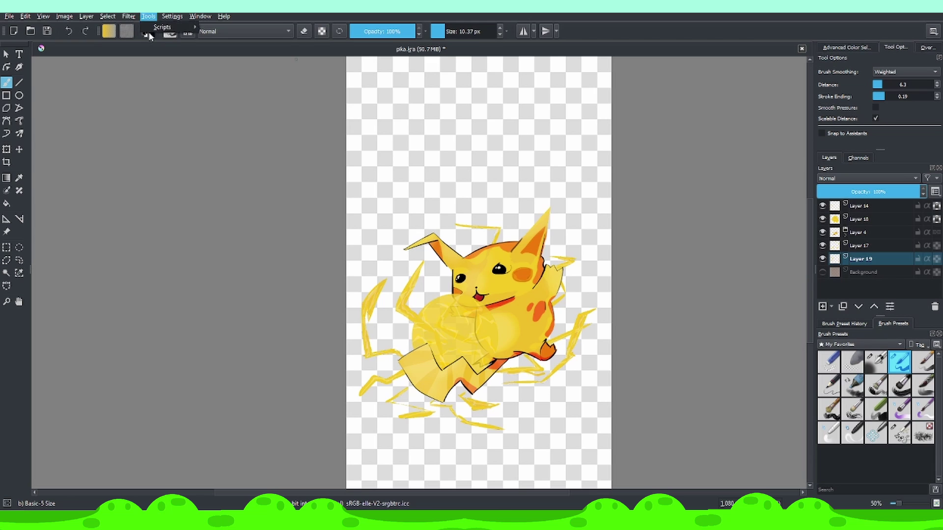
{"action": "key", "text": "1"}
{"action": "left_click", "coordinate": [823, 272]}
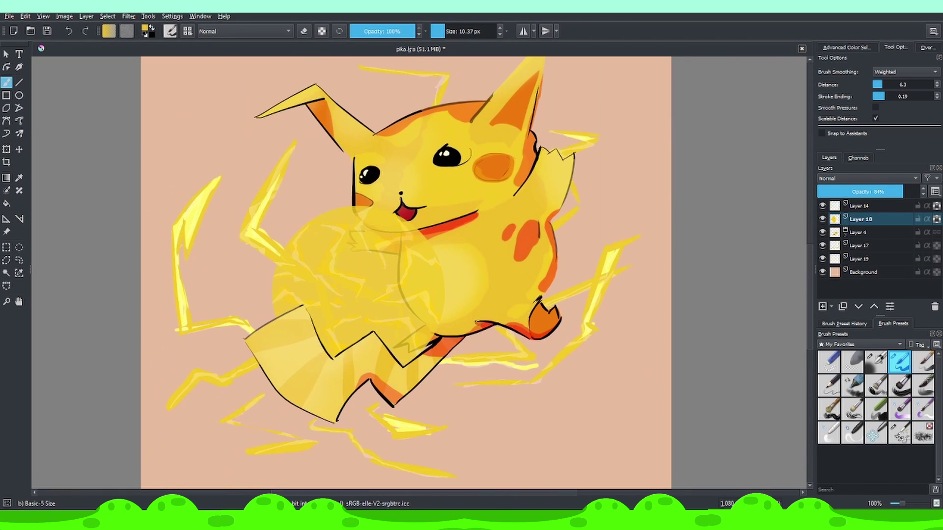
{"action": "key", "text": "ctrl+e"}
{"action": "left_click", "coordinate": [823, 206]}
Duplicate Layer 19 Merged, merge the two copies back into one, and hide the peach Background.
{"action": "key", "text": "2"}
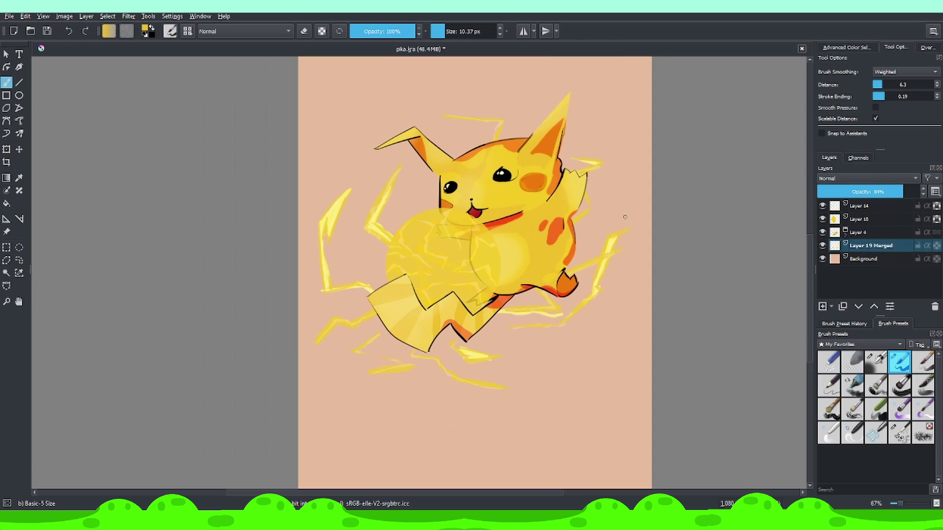
{"action": "right_click", "coordinate": [869, 246]}
{"action": "left_click", "coordinate": [811, 309]}
{"action": "left_click", "coordinate": [869, 259]}
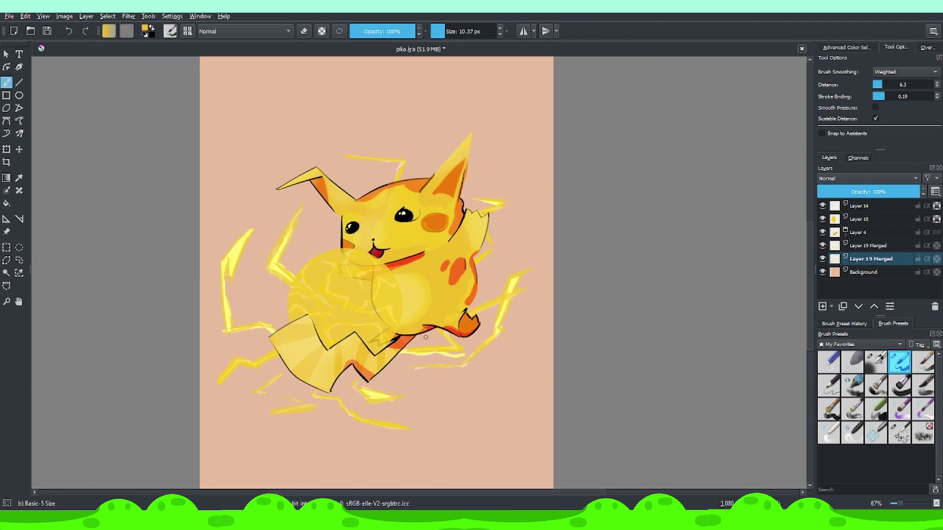
{"action": "left_click", "coordinate": [823, 272]}
{"action": "right_click", "coordinate": [877, 259]}
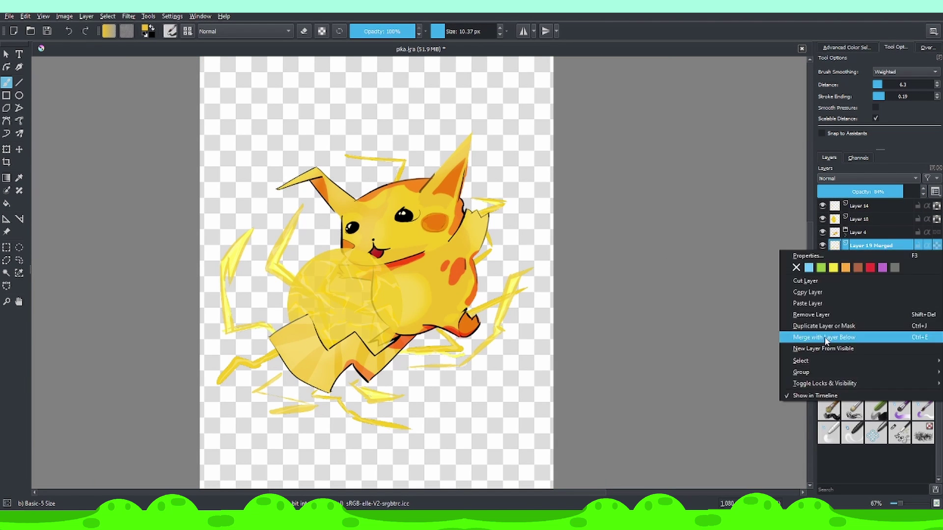
{"action": "left_click", "coordinate": [786, 332]}
{"action": "key", "text": "Delete"}
{"action": "key", "text": "e"}
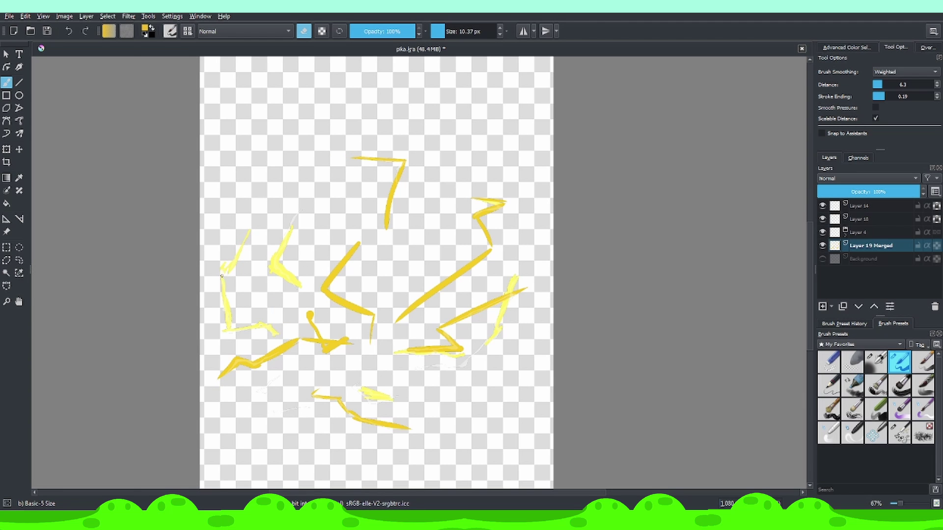
{"action": "scroll", "coordinate": [221, 276], "scroll_direction": "up", "scroll_amount": 5}
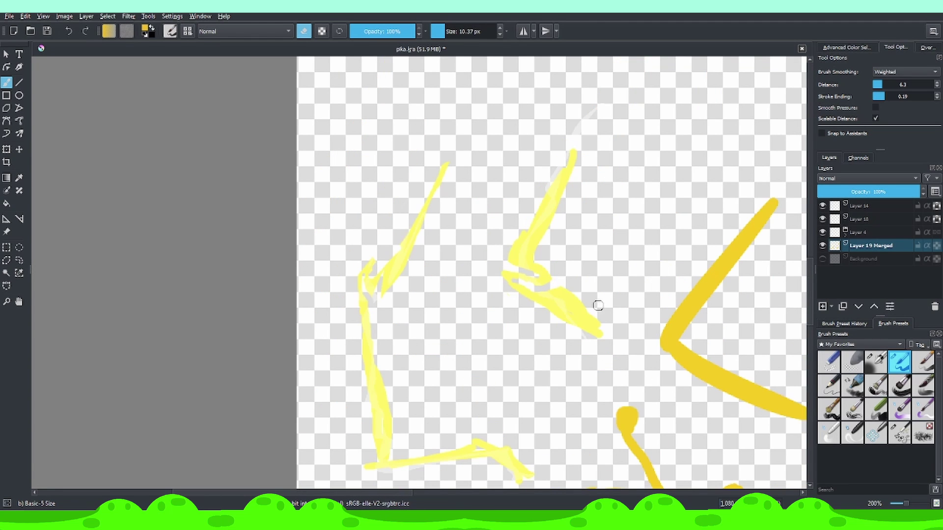
{"action": "scroll", "coordinate": [504, 292], "scroll_direction": "down", "scroll_amount": 3}
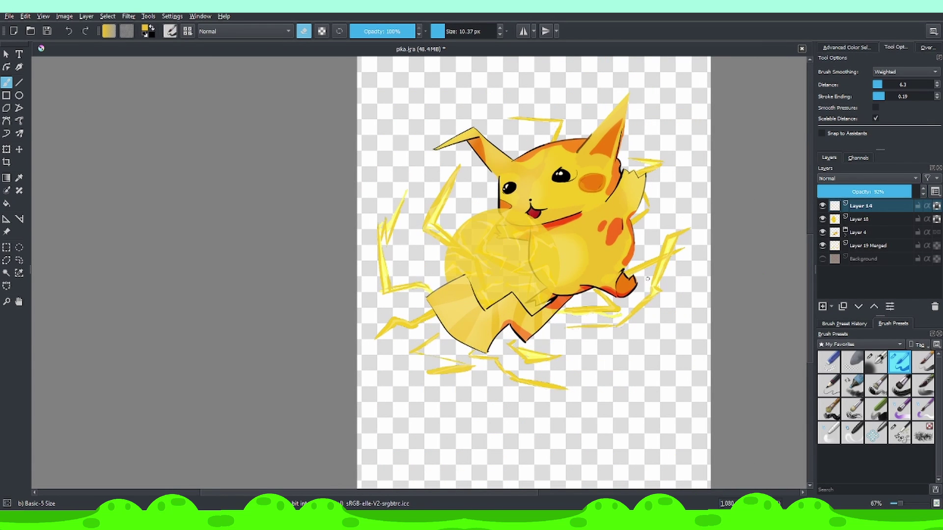
Apply a Gaussian Blur with radius widened to about 29.24 px for a soft lightning glow.
{"action": "left_click", "coordinate": [128, 15]}
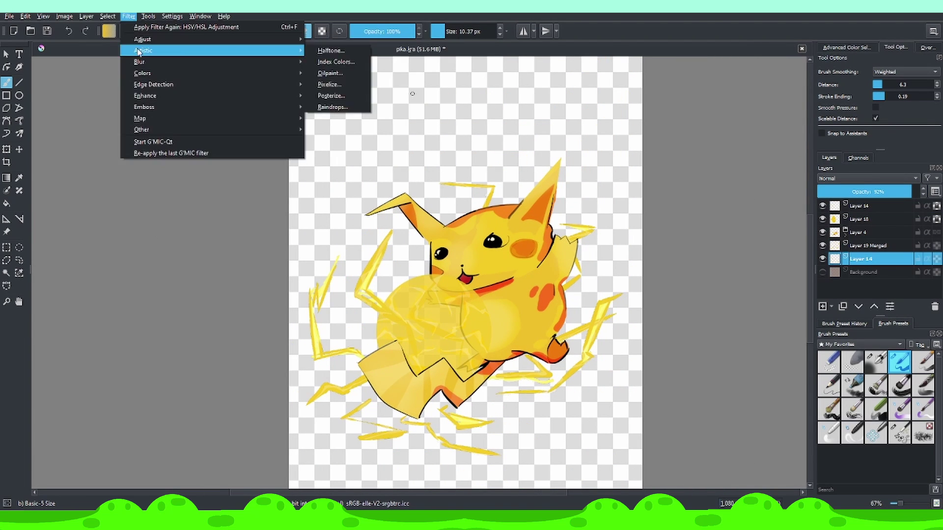
{"action": "left_click", "coordinate": [337, 61]}
{"action": "left_click_drag", "start_coordinate": [273, 260], "coordinate": [324, 263]}
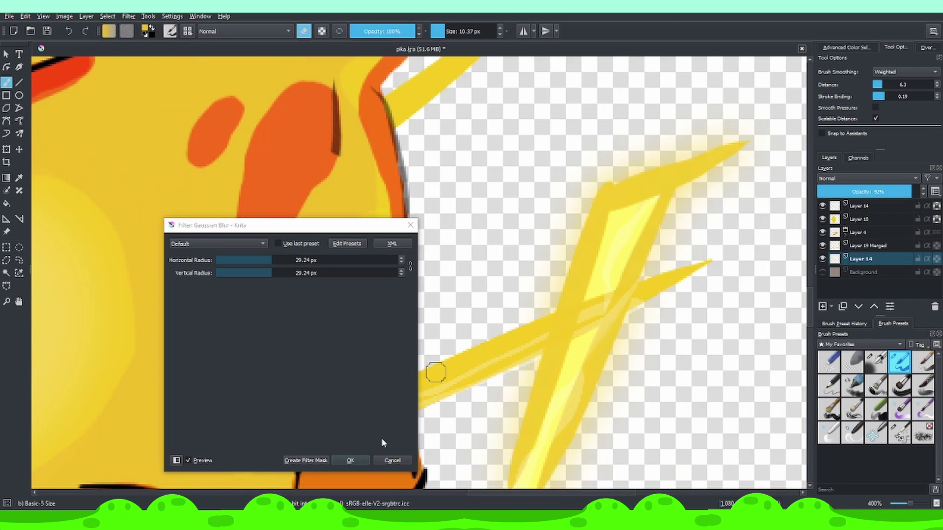